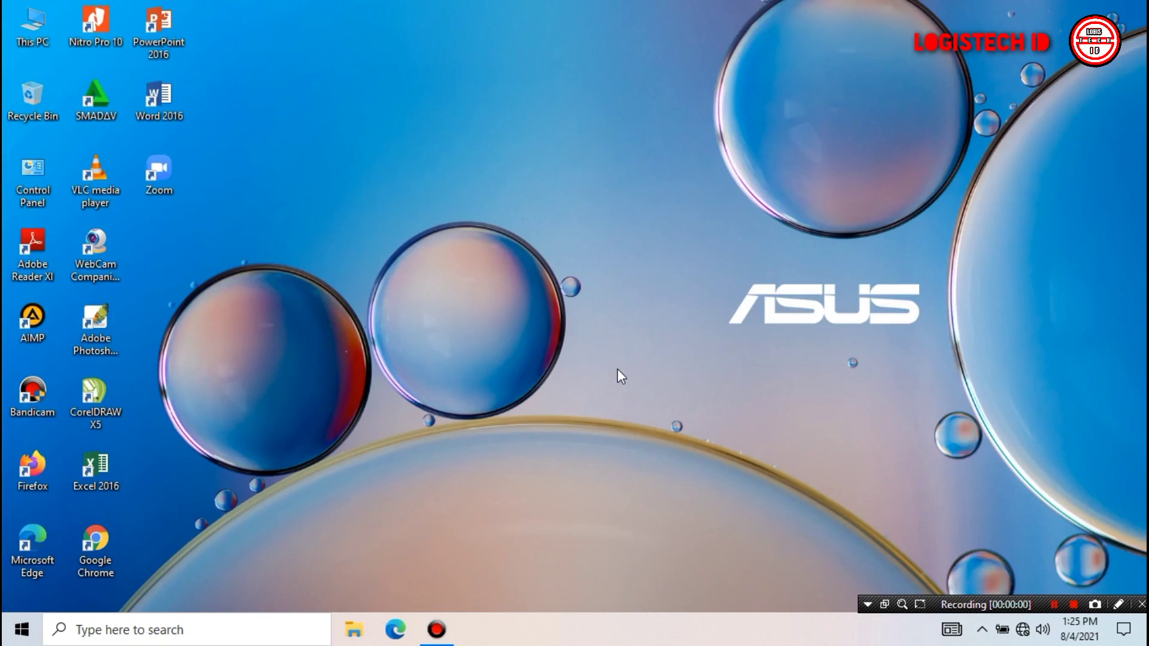
# Step: Refresh the desktop
pyautogui.rightClick(497, 355)
pyautogui.click(541, 404)
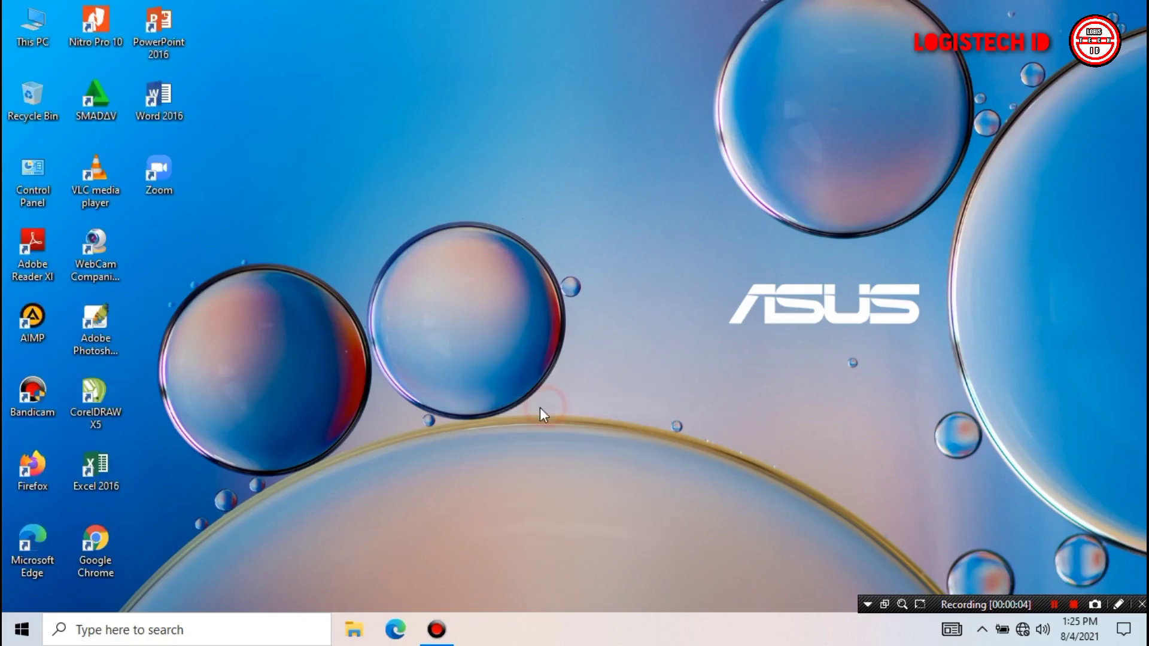
pyautogui.rightClick(488, 355)
pyautogui.moveTo(539, 368)
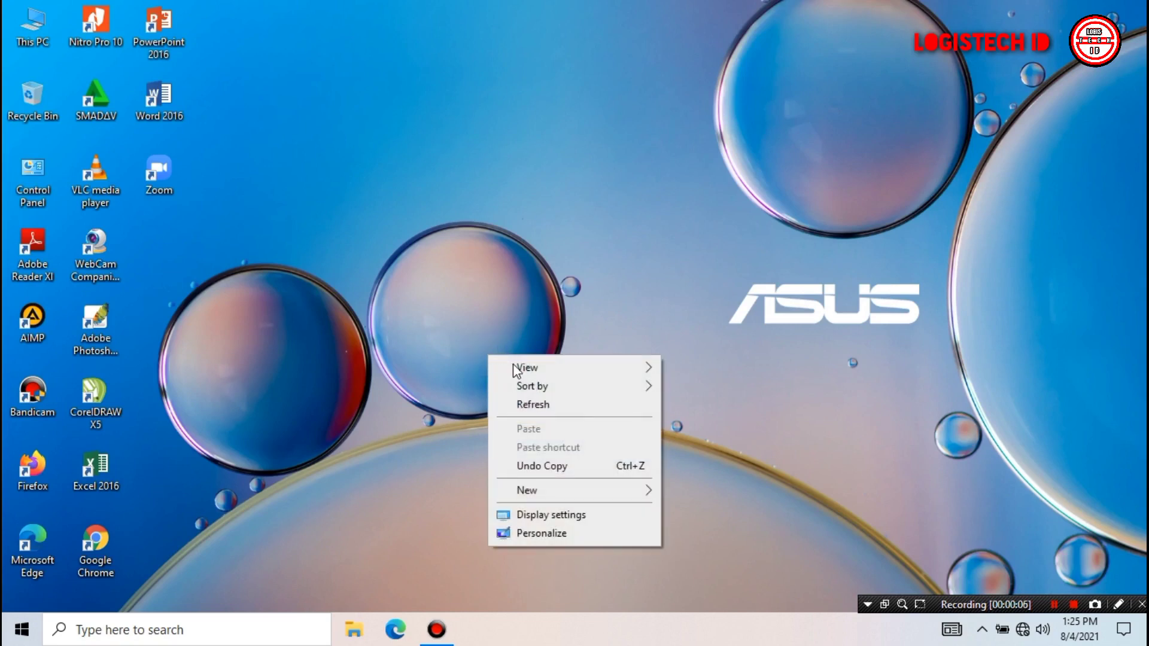
pyautogui.click(635, 305)
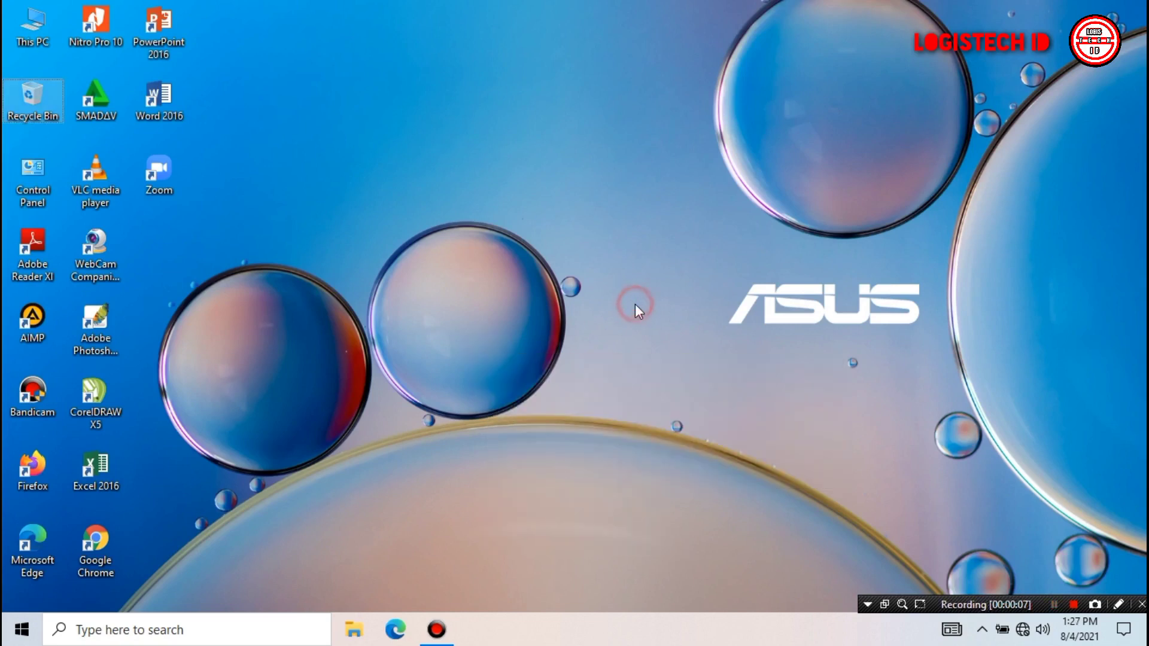
# Step: Line up the Word 2016, PowerPoint 2016 and Excel 2016 shortcuts side by side mid-desktop, then refresh
pyautogui.moveTo(157, 95)
pyautogui.mouseDown()
pyautogui.moveTo(410, 252)
pyautogui.moveTo(339, 145)
pyautogui.mouseUp()
pyautogui.moveTo(181, 49); pyautogui.dragTo(432, 189)
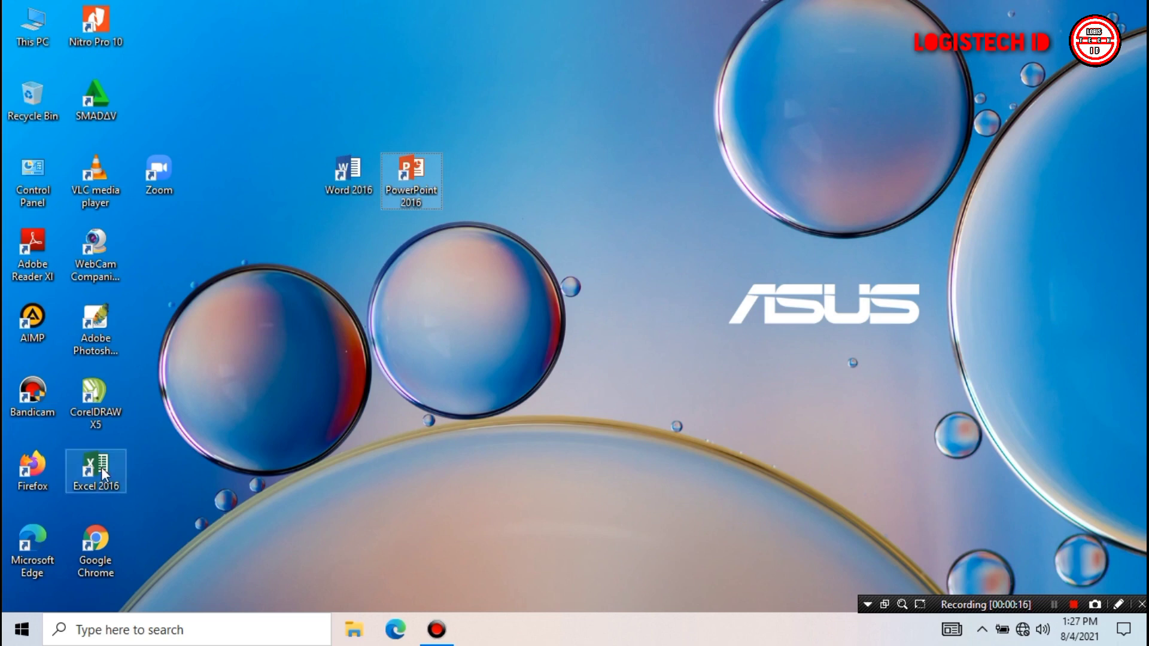
pyautogui.moveTo(120, 465)
pyautogui.mouseDown()
pyautogui.moveTo(508, 196)
pyautogui.moveTo(512, 170)
pyautogui.mouseUp()
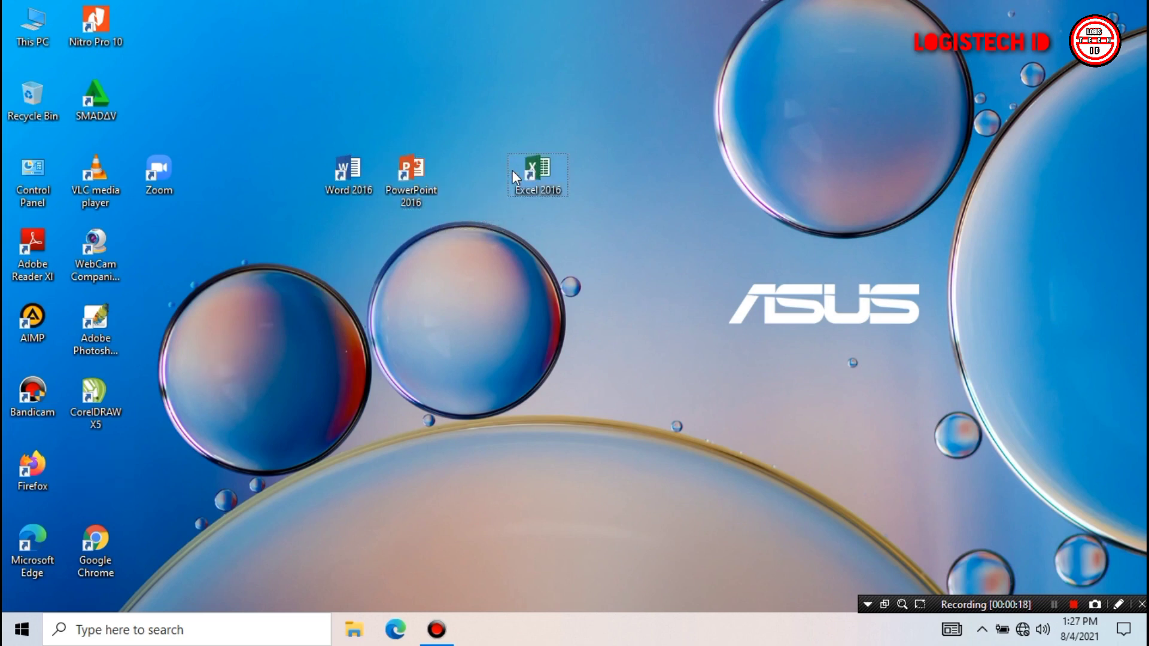
pyautogui.moveTo(416, 176)
pyautogui.mouseDown()
pyautogui.moveTo(466, 180)
pyautogui.moveTo(404, 184)
pyautogui.mouseUp()
pyautogui.click(349, 182)
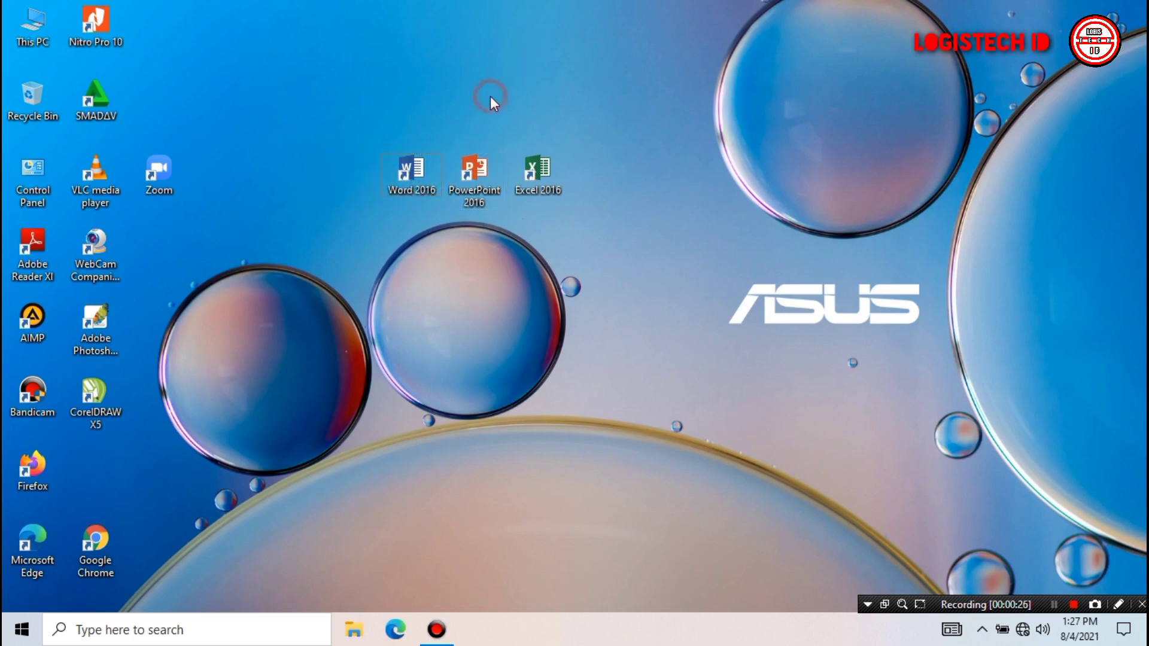
pyautogui.rightClick(663, 48)
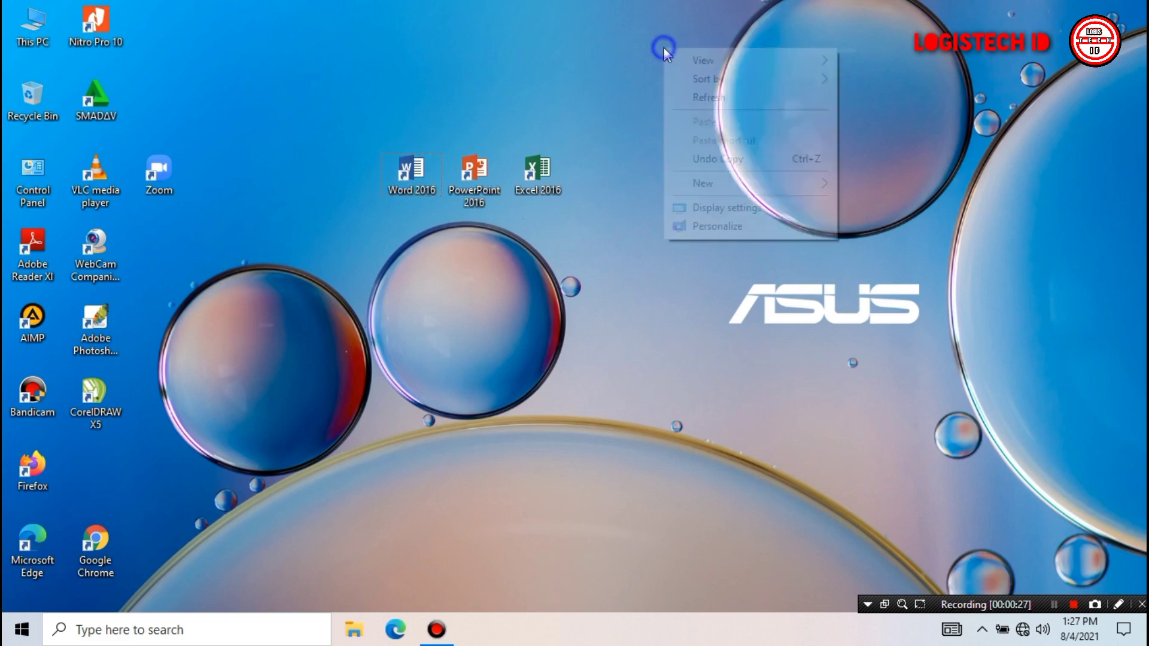
pyautogui.click(693, 98)
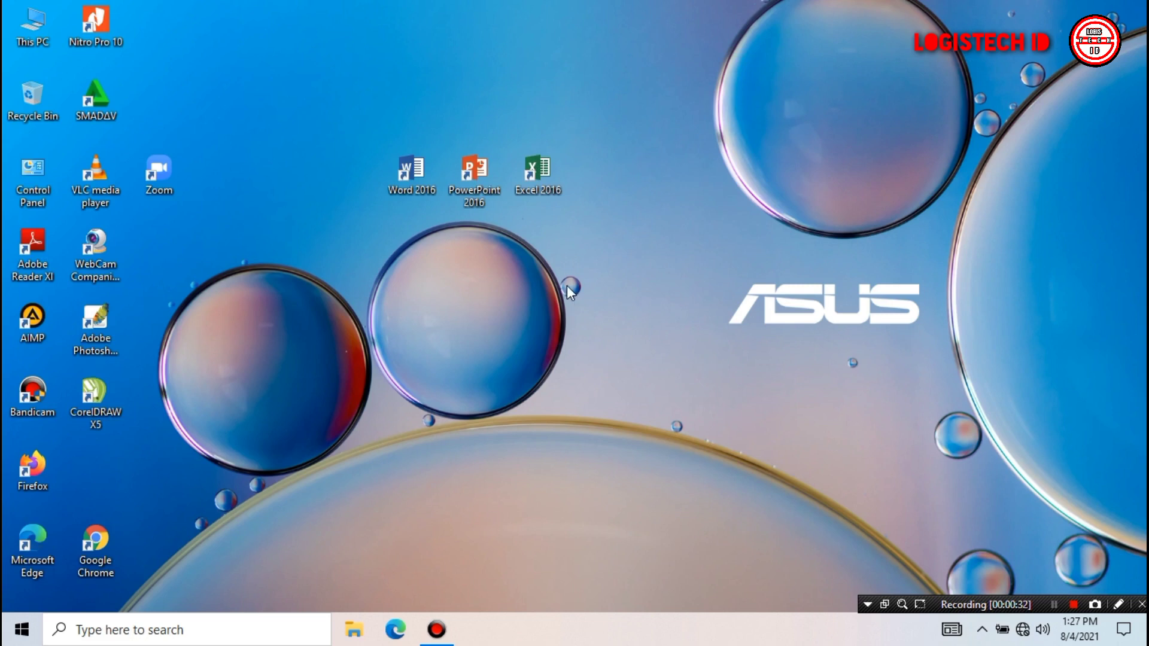
pyautogui.doubleClick(418, 176)
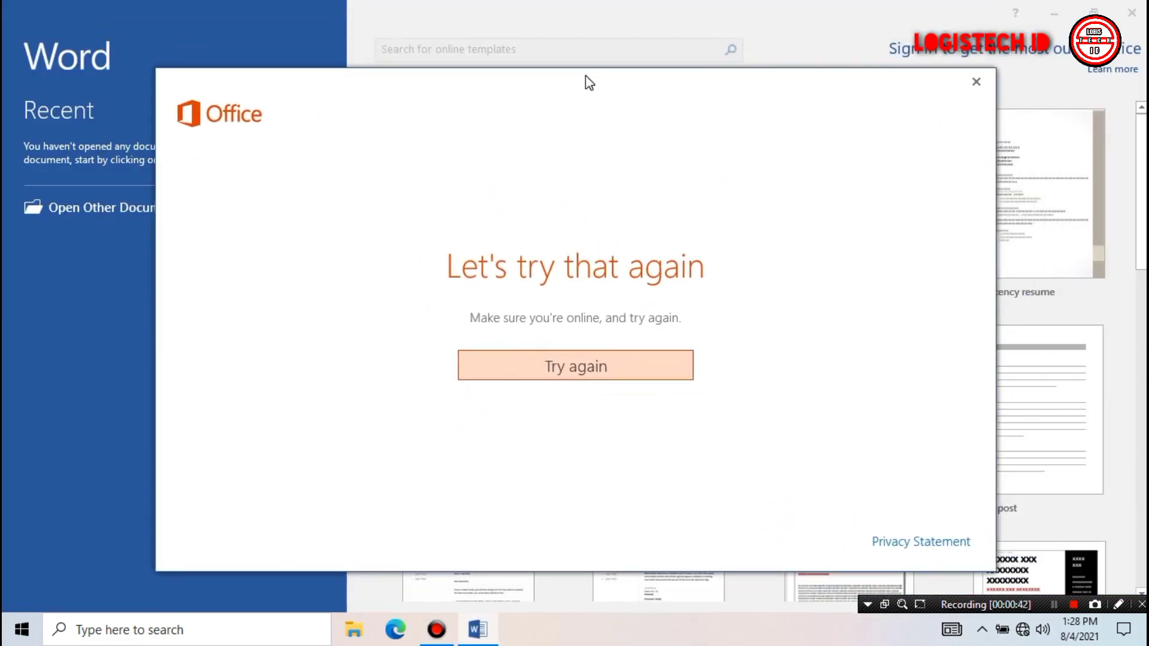
pyautogui.moveTo(586, 63); pyautogui.dragTo(588, 76)
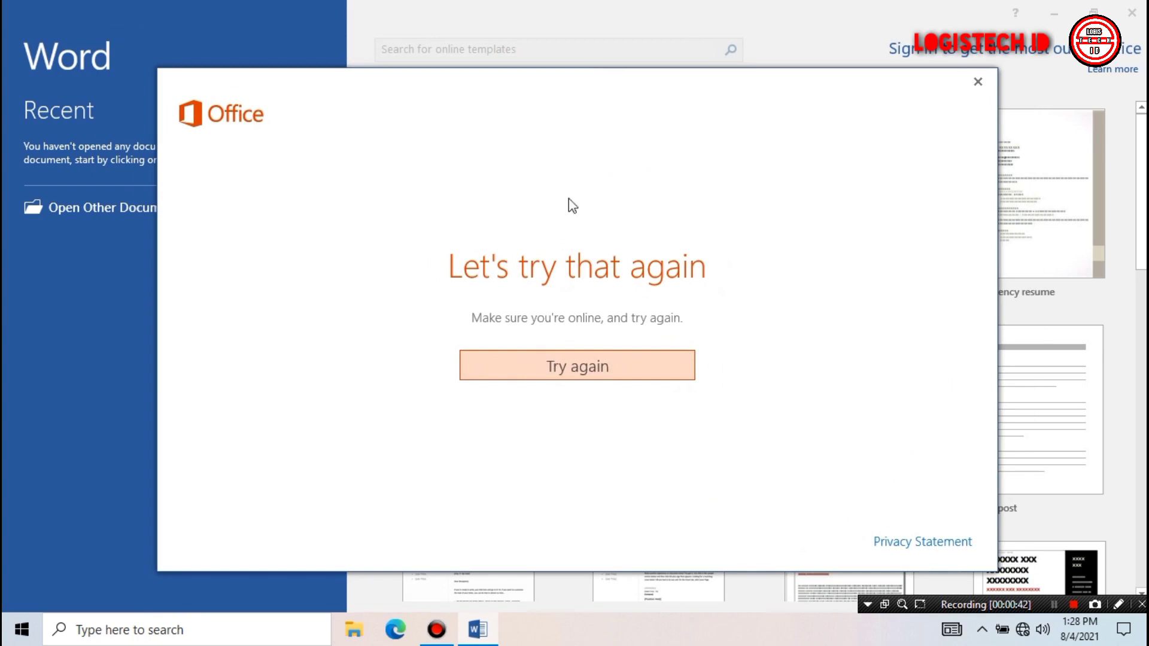
pyautogui.click(557, 371)
pyautogui.click(625, 383)
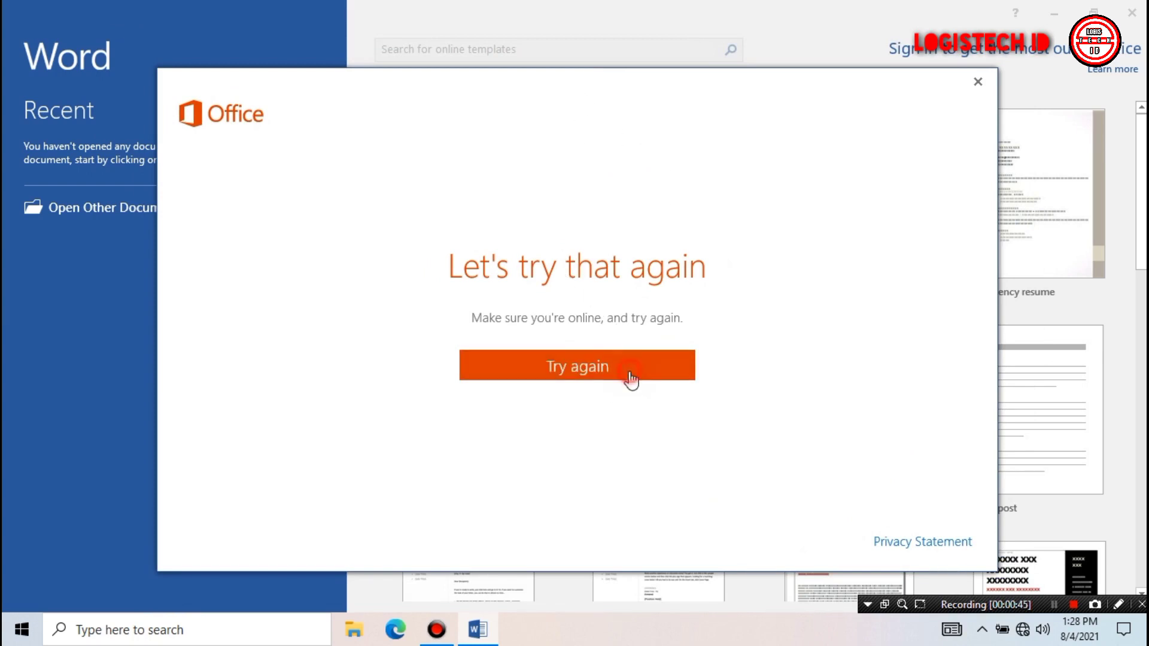
pyautogui.click(672, 375)
pyautogui.click(978, 80)
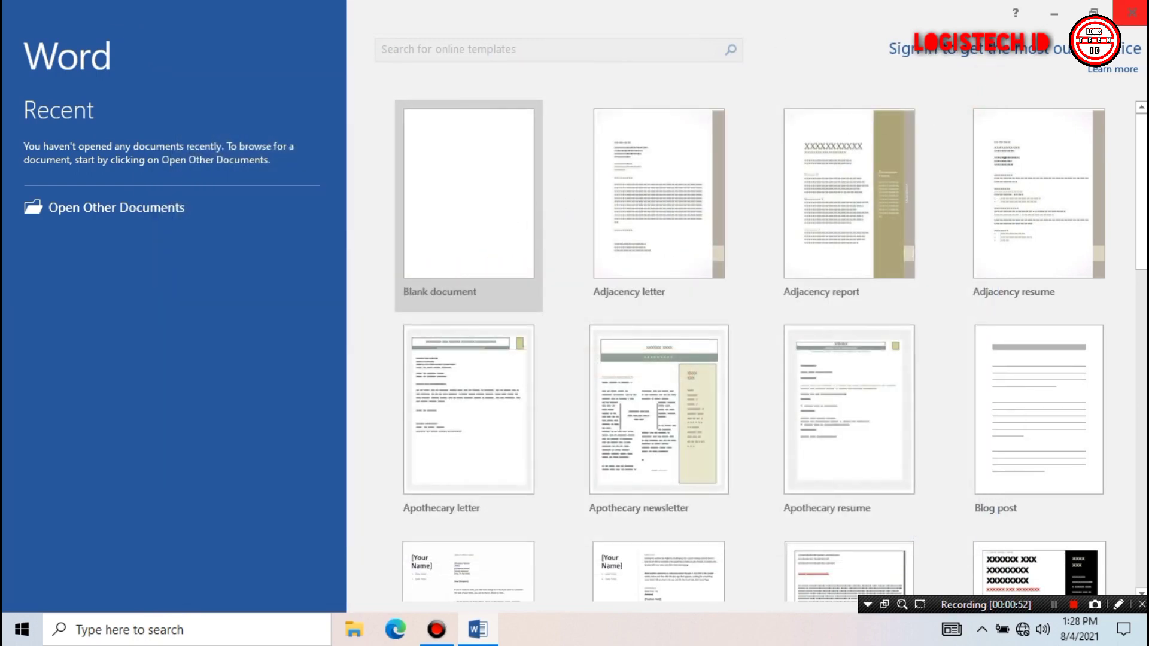
pyautogui.click(1132, 11)
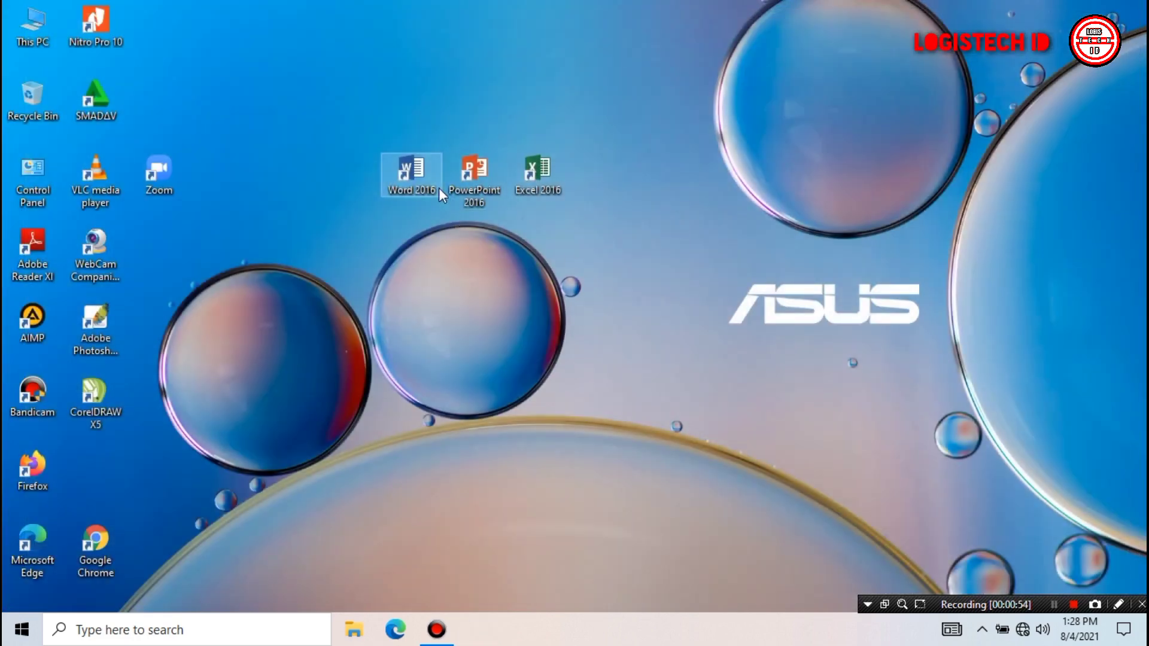
pyautogui.doubleClick(416, 176)
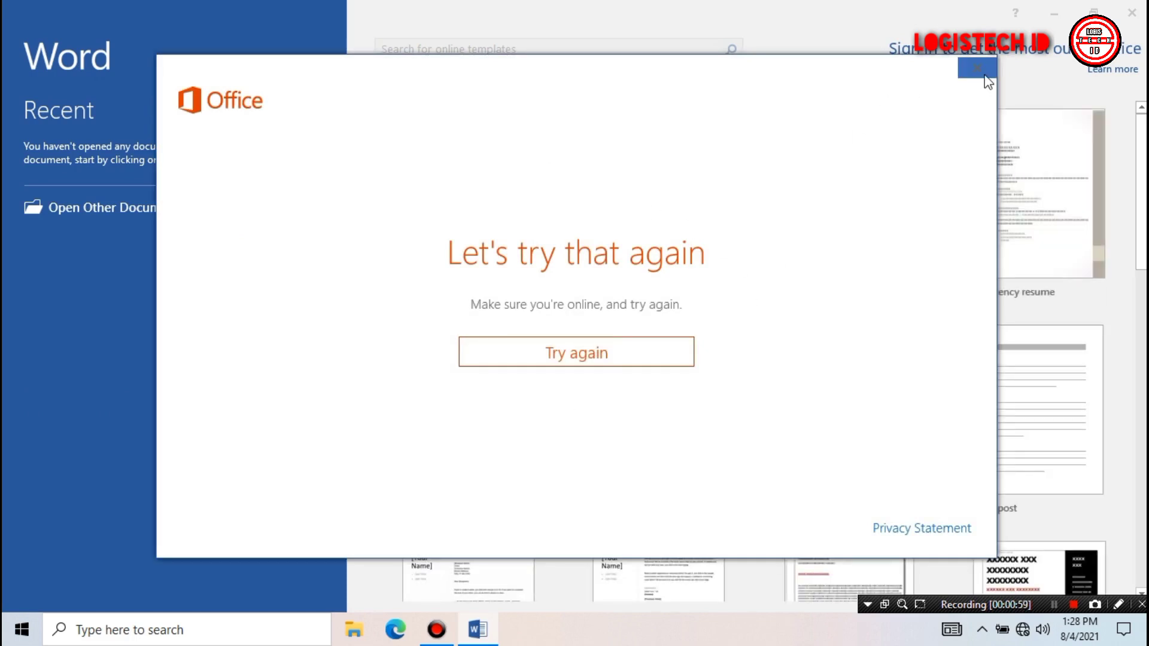
pyautogui.click(977, 70)
pyautogui.hotkey('alt', 'F4')
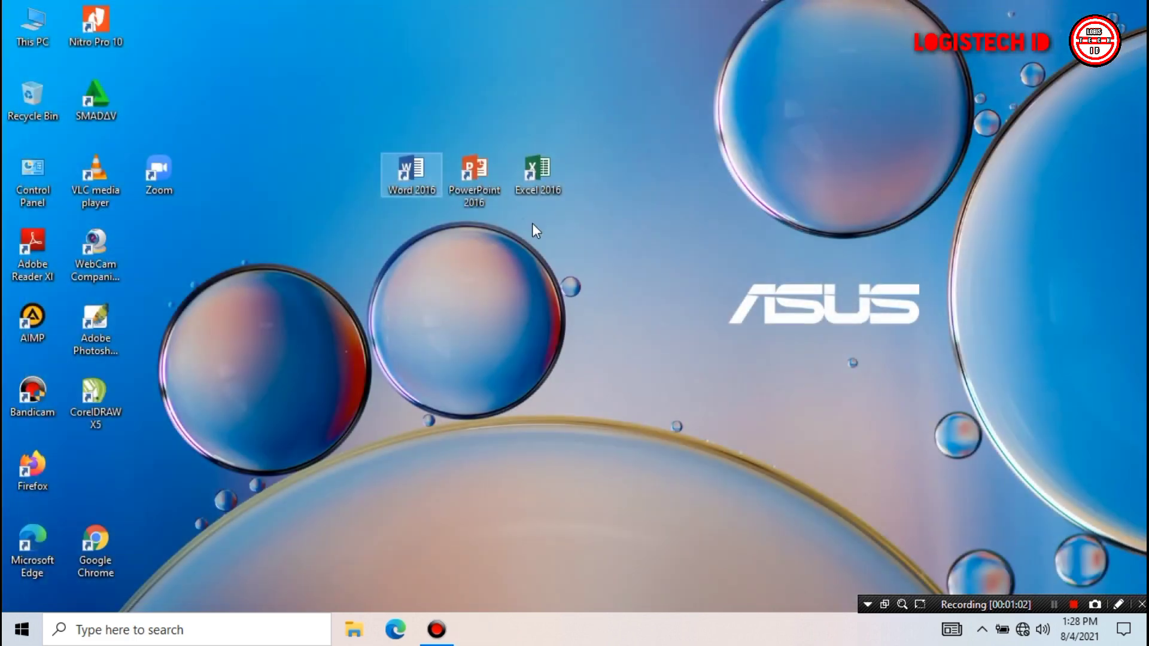
pyautogui.doubleClick(477, 189)
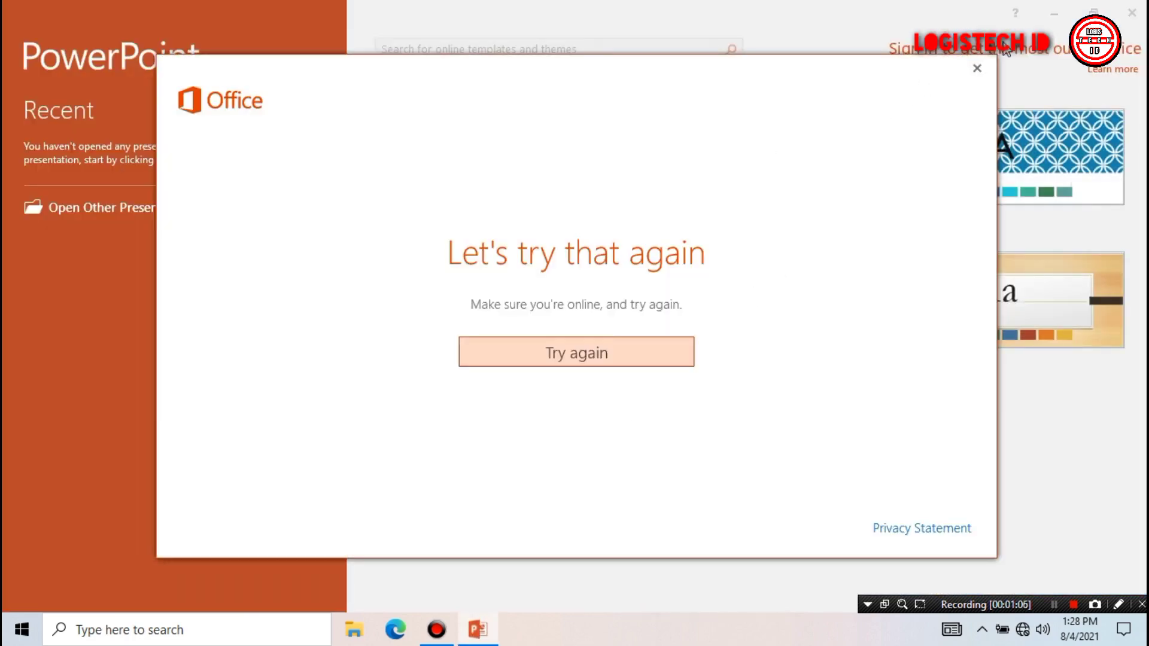
pyautogui.click(978, 68)
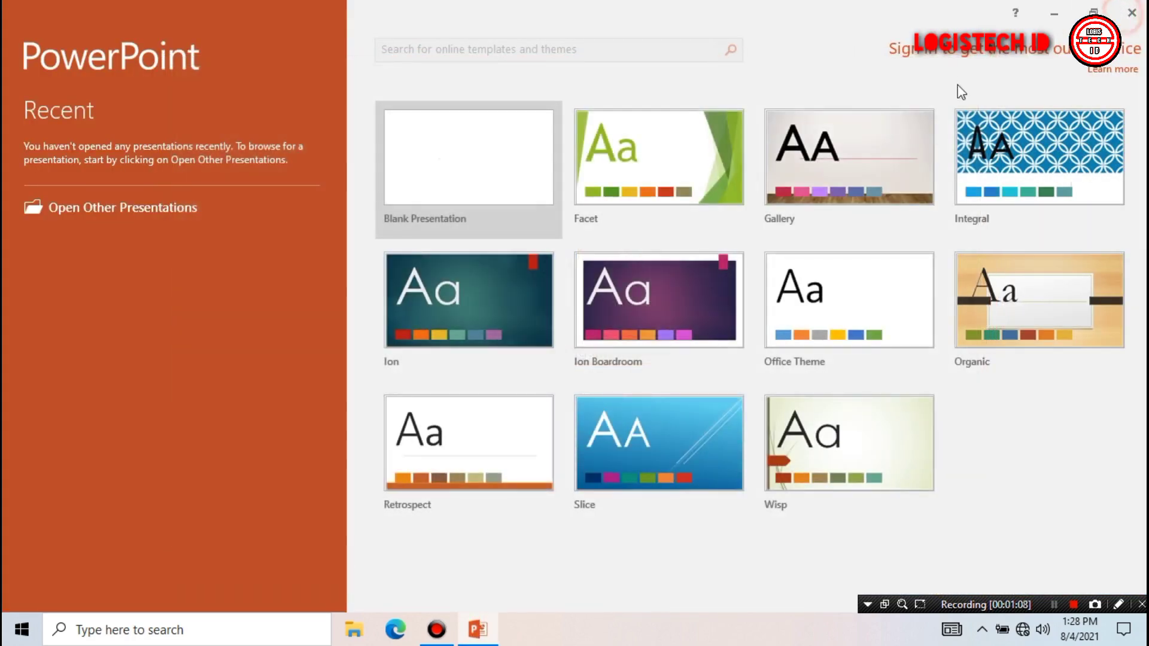
pyautogui.hotkey('alt', 'F4')
pyautogui.doubleClick(538, 180)
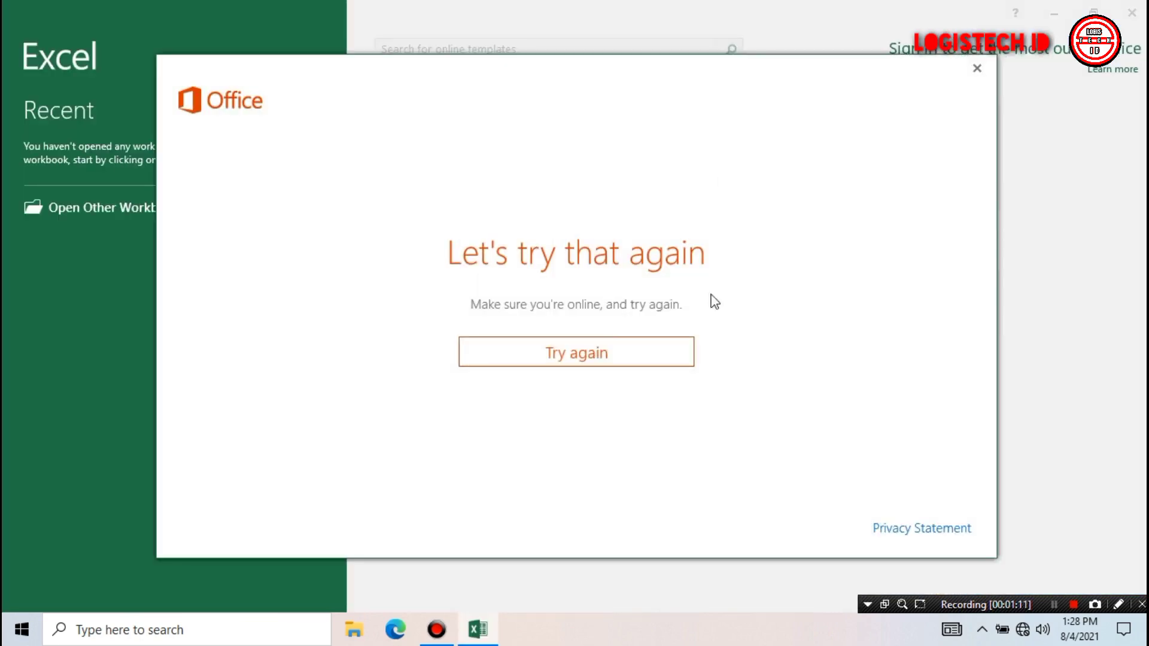
pyautogui.click(660, 87)
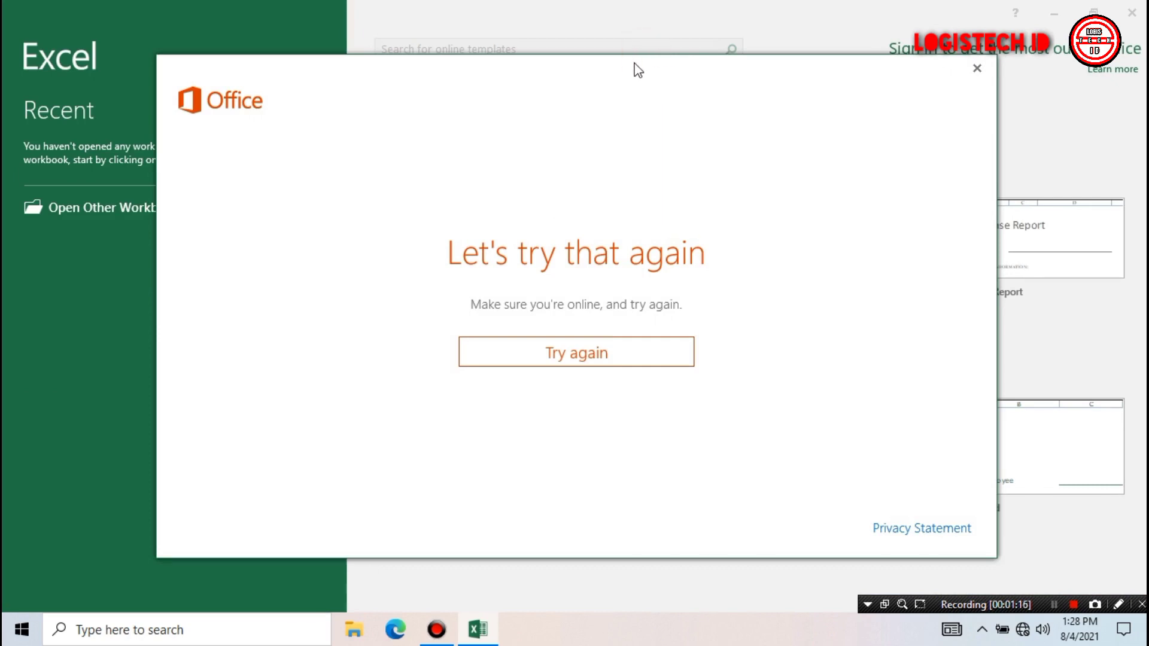
pyautogui.moveTo(638, 68)
pyautogui.mouseDown()
pyautogui.moveTo(676, 88)
pyautogui.moveTo(609, 84)
pyautogui.mouseUp()
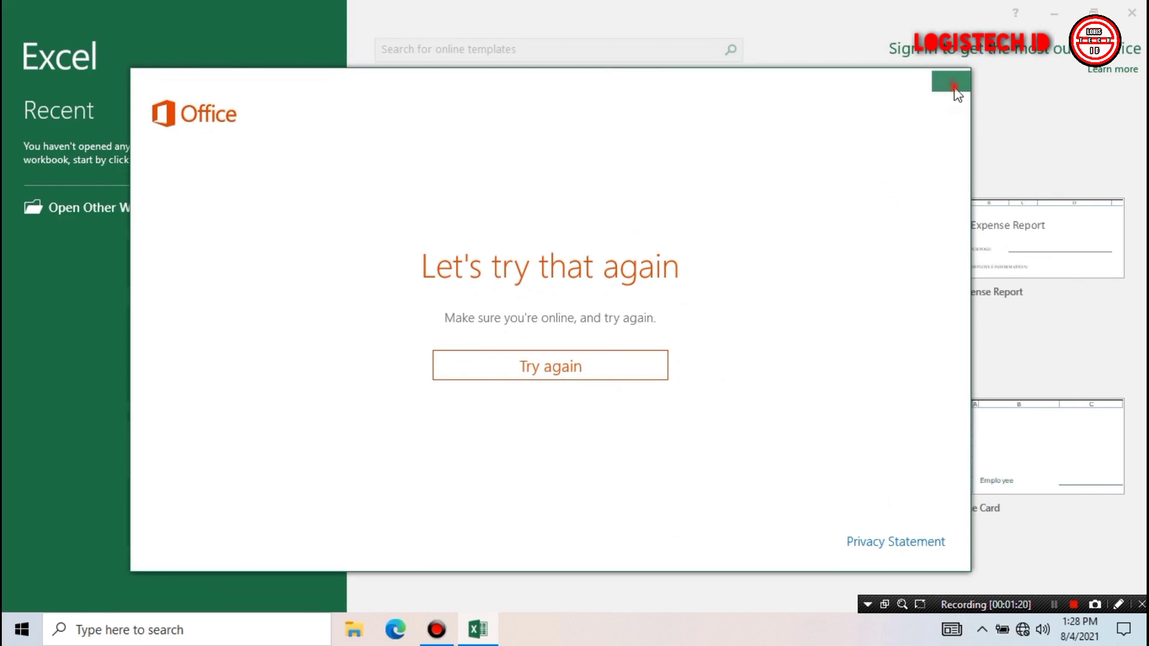
pyautogui.click(951, 81)
pyautogui.click(1137, 16)
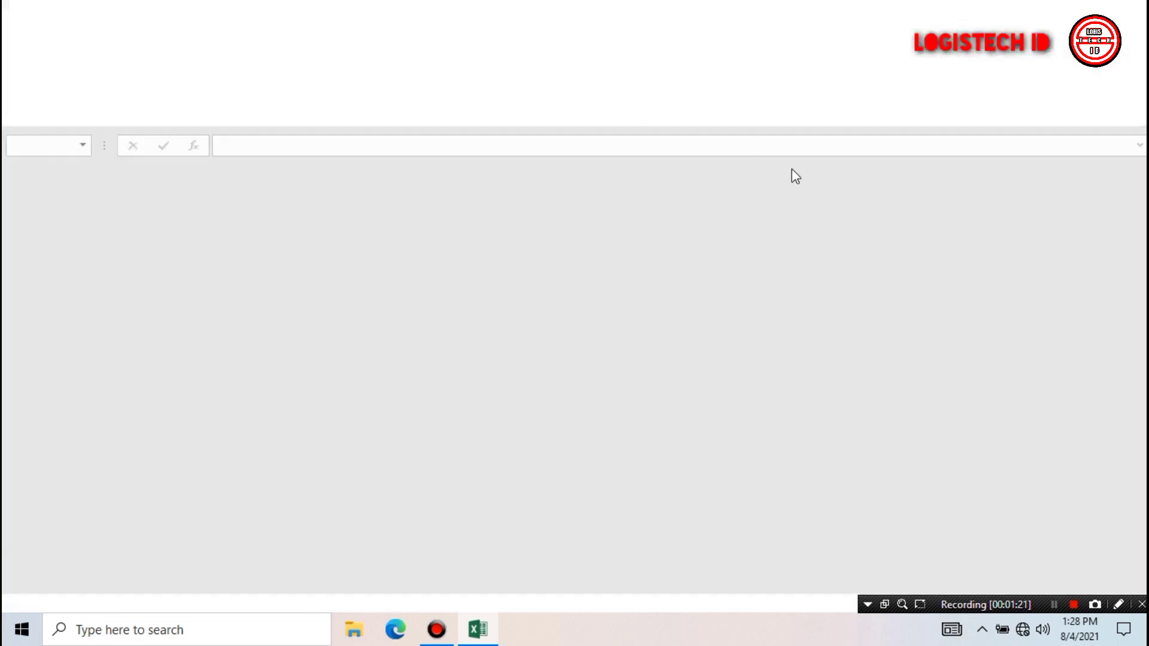
# Step: Refresh the desktop and bring up the Windows search panel from the taskbar
pyautogui.rightClick(648, 249)
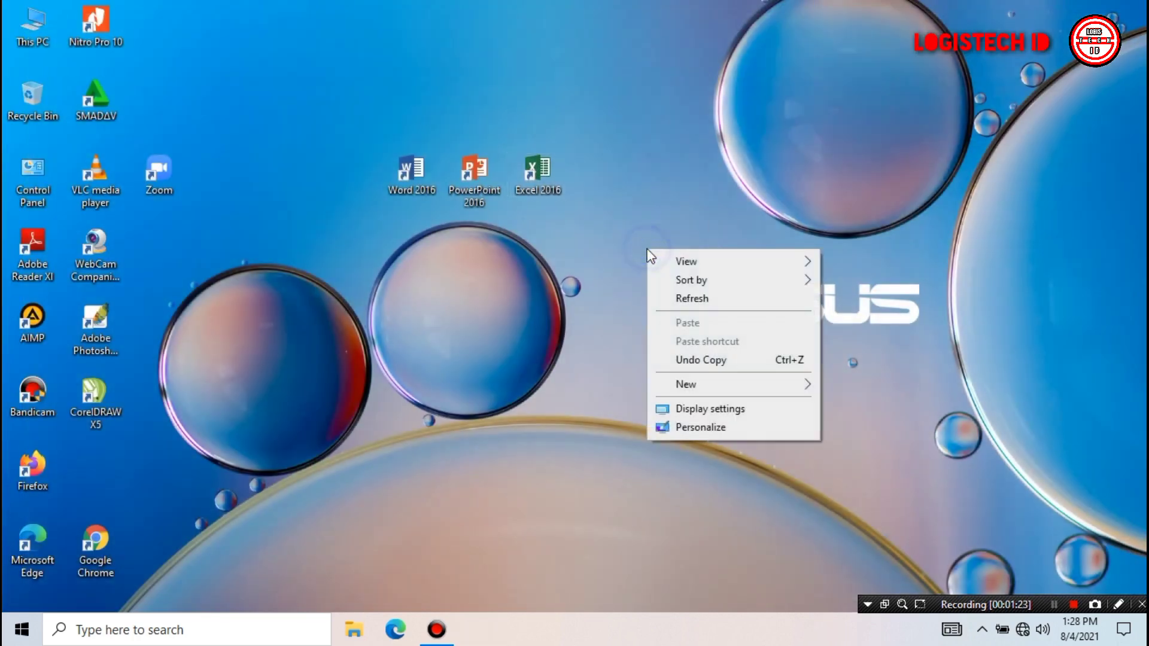
pyautogui.click(694, 298)
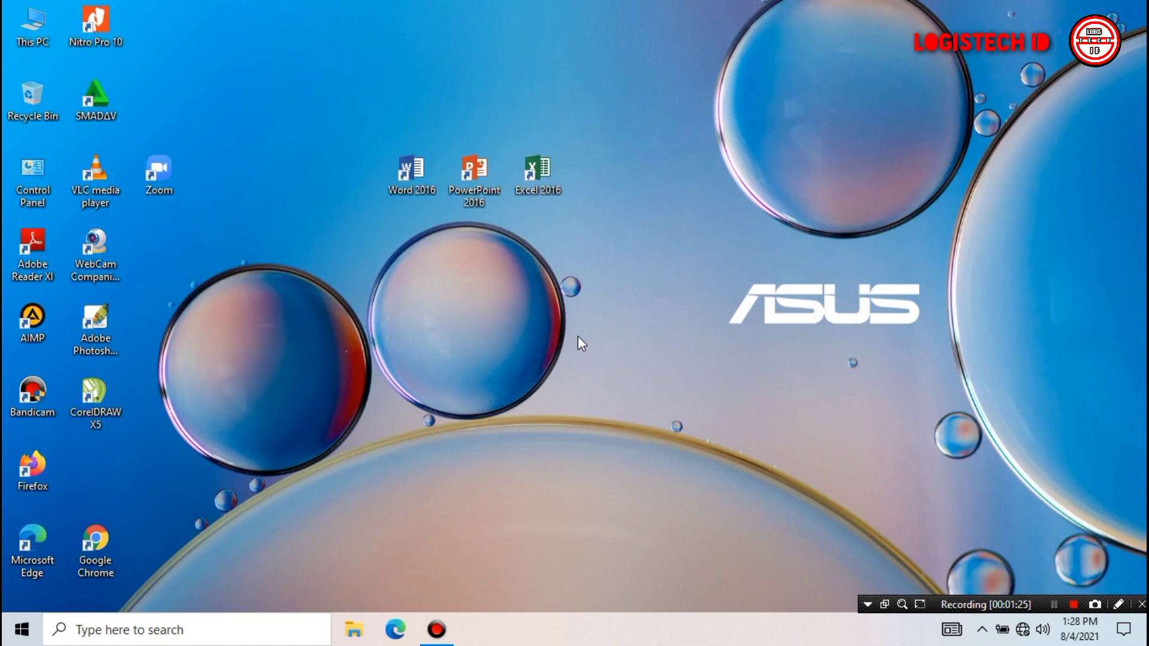
pyautogui.press('Down')
pyautogui.press('Down')
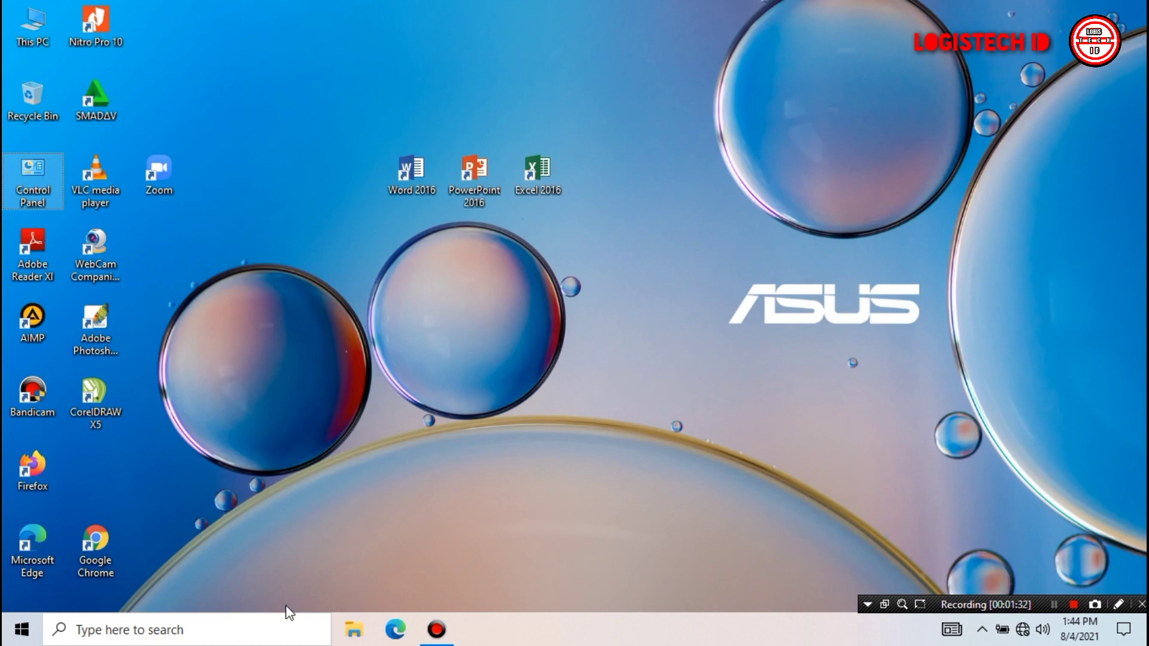
pyautogui.click(254, 631)
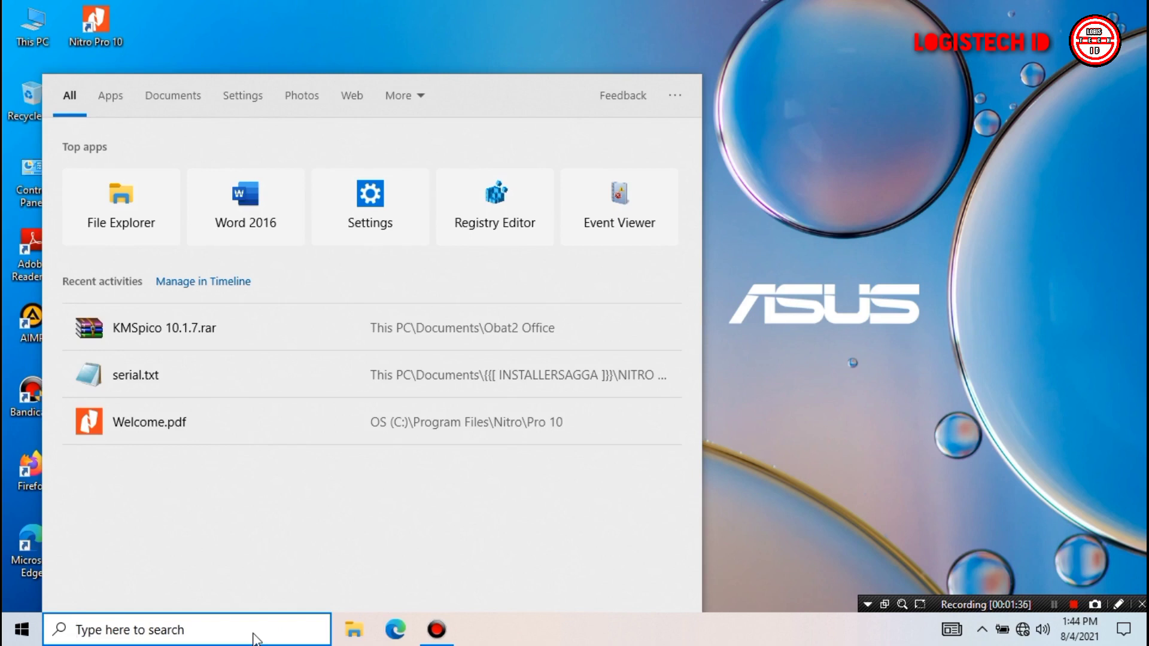
# Step: Search for 'REGEDIT' and run Registry Editor as administrator
pyautogui.write('REGEDI')
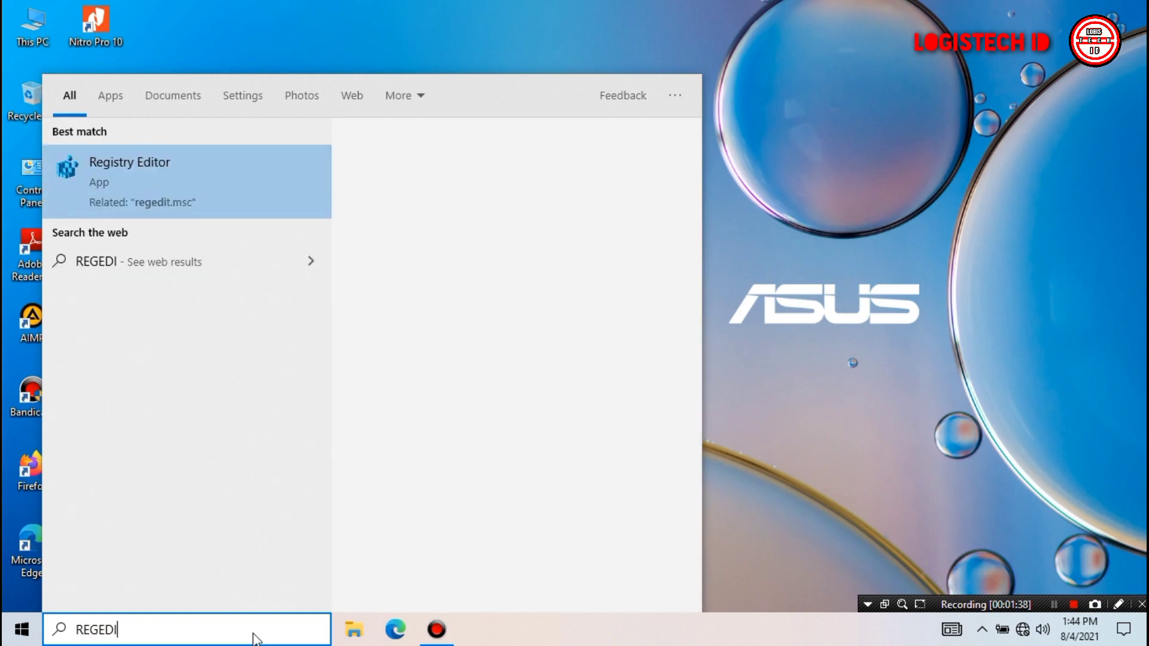
pyautogui.write('T')
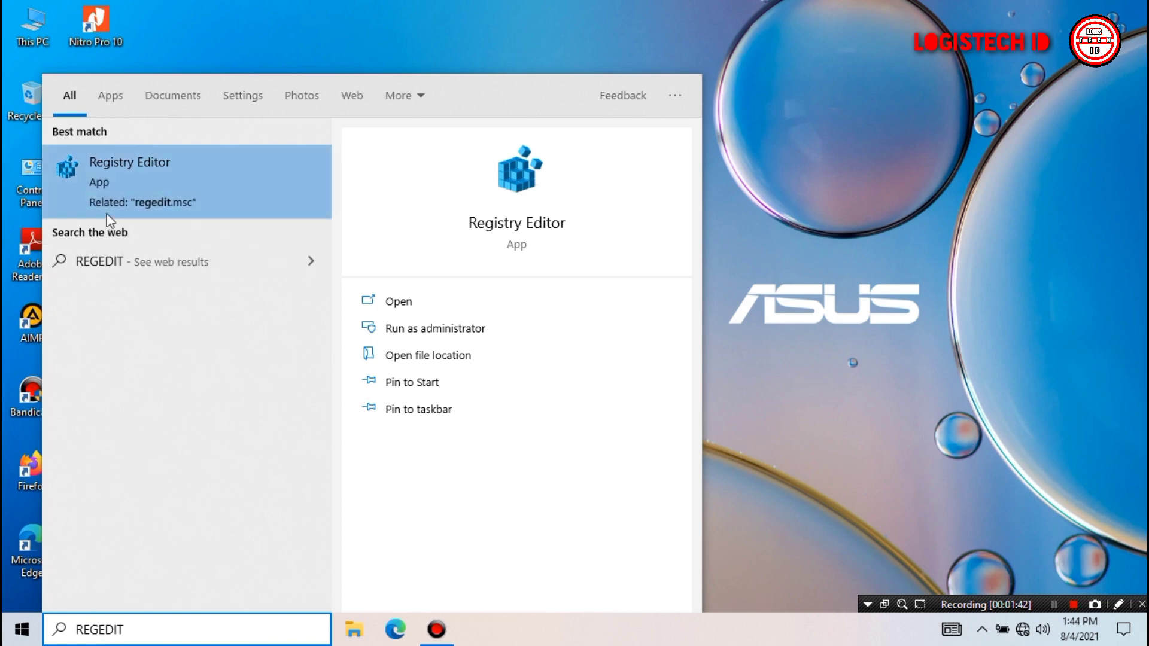
pyautogui.rightClick(145, 189)
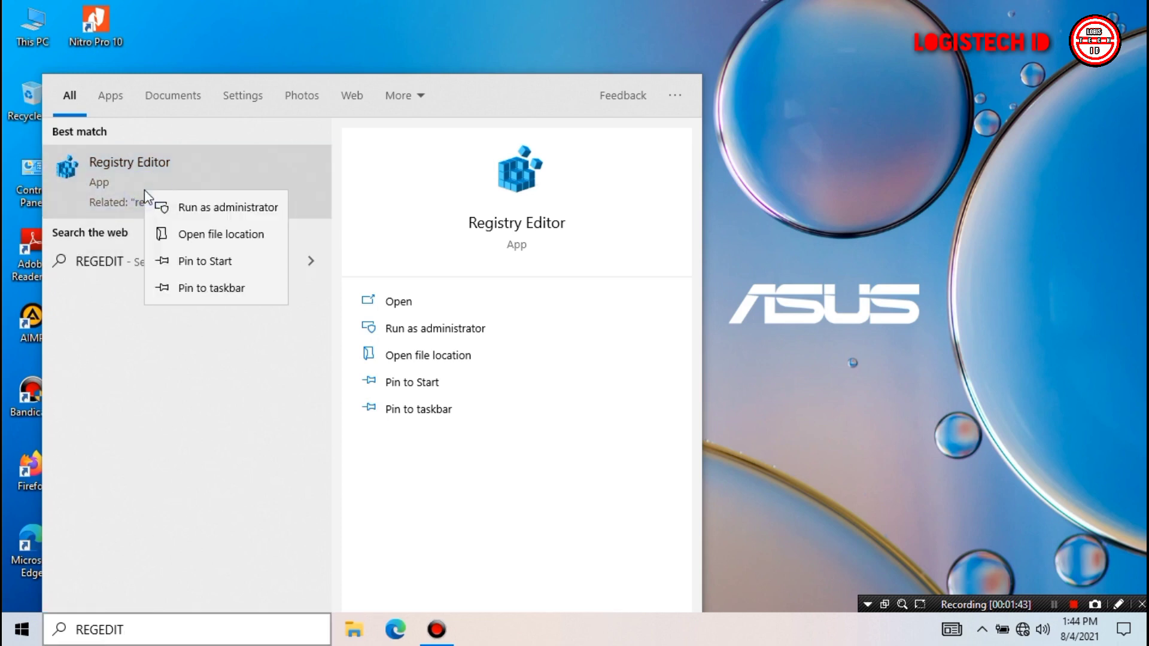
pyautogui.click(235, 211)
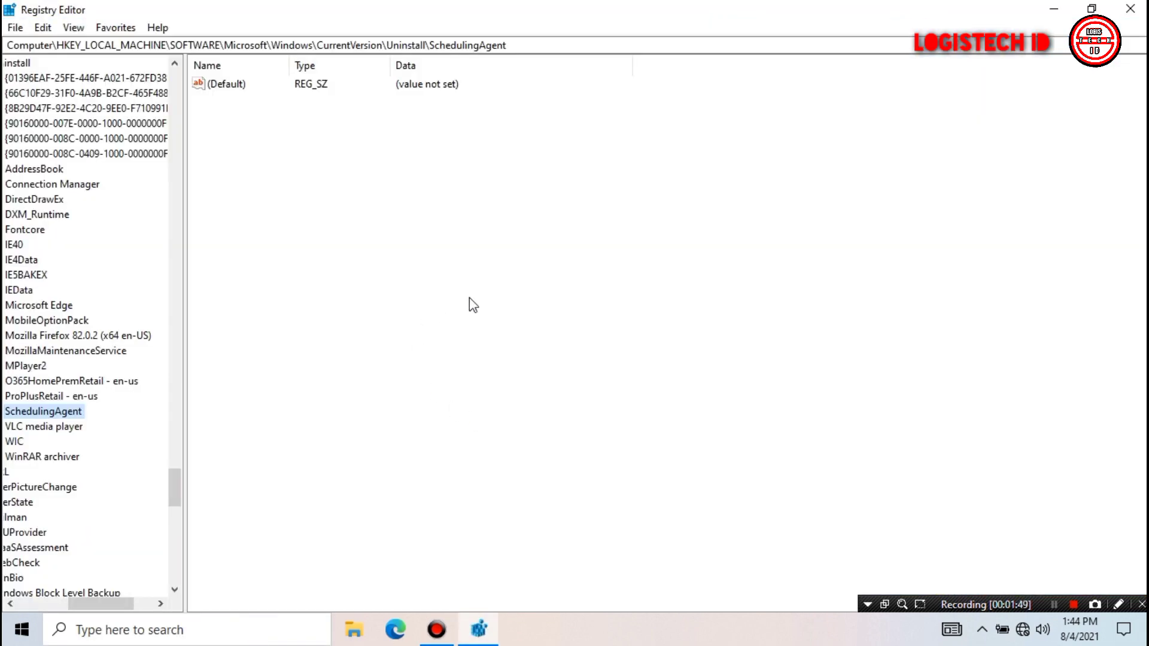
# Step: Expand HKEY_LOCAL_MACHINE > SOFTWARE > WOW6432Node > Microsoft and scroll down to the Office key
pyautogui.click(300, 430)
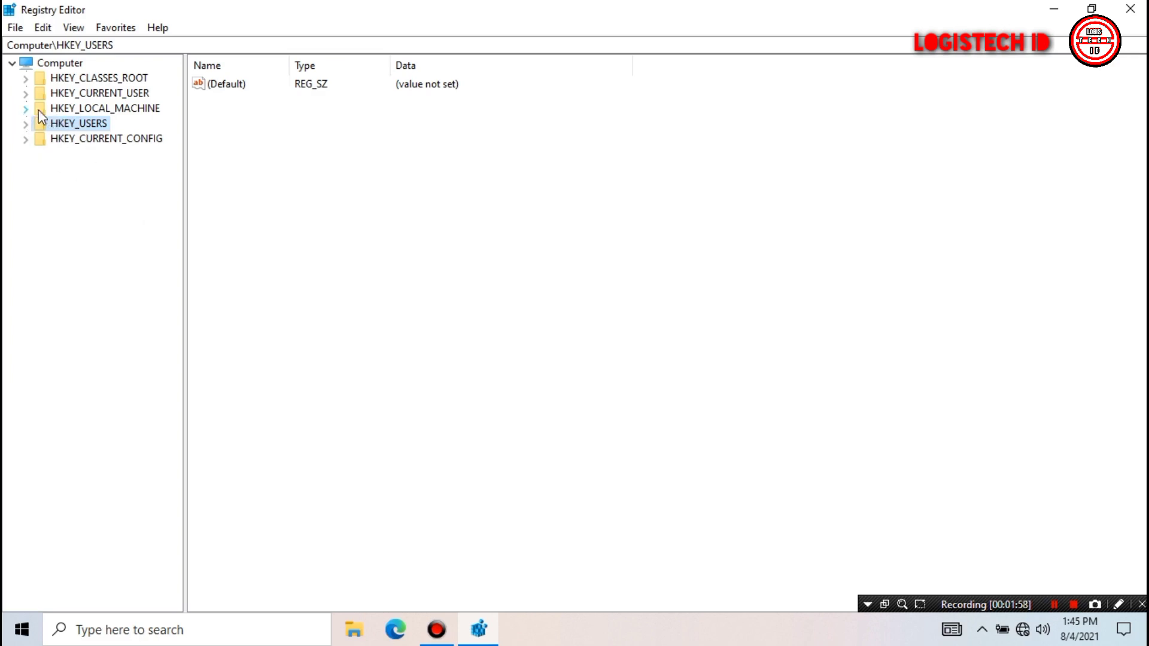
pyautogui.click(88, 110)
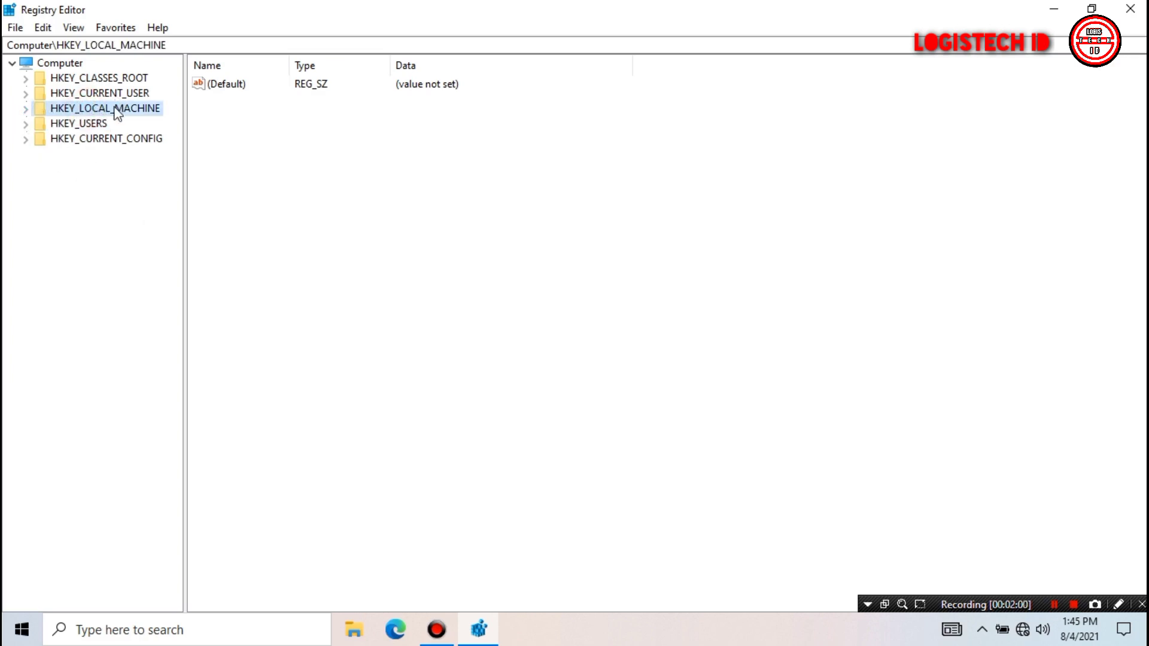
pyautogui.click(26, 110)
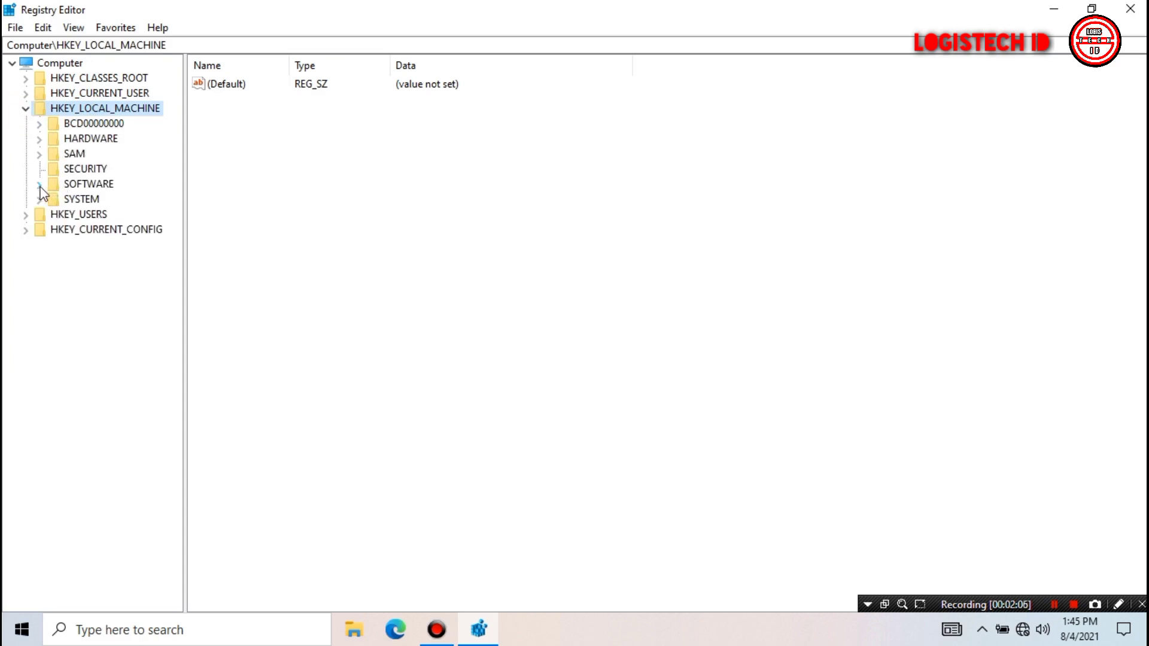
pyautogui.click(40, 185)
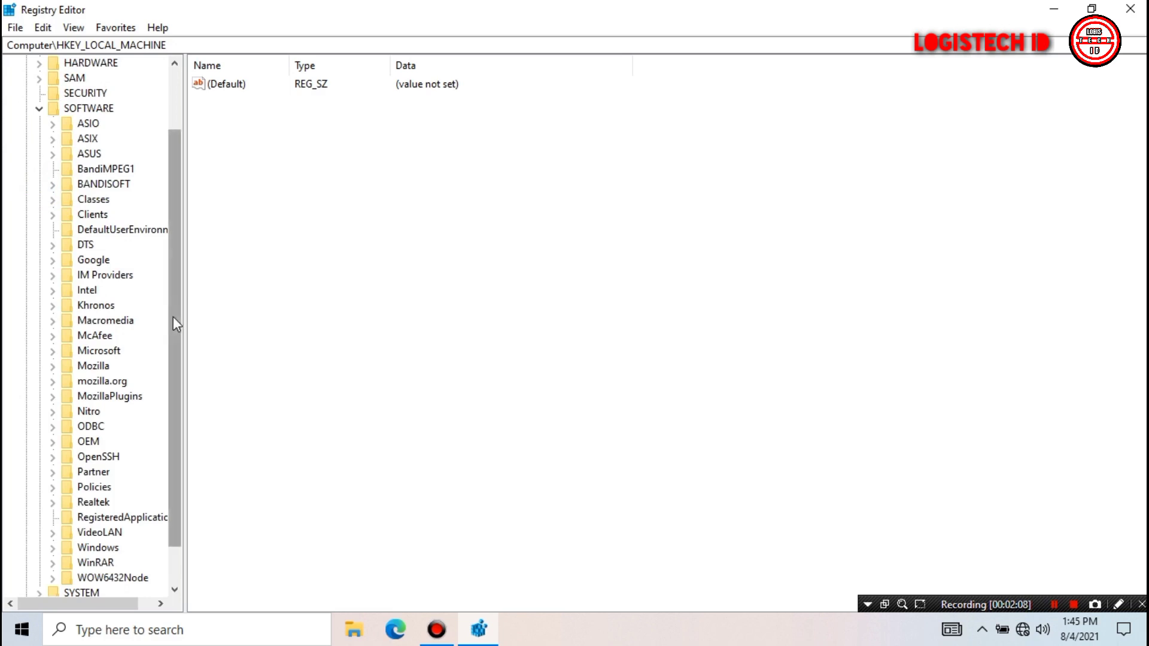
pyautogui.scroll(-1, 172, 320)
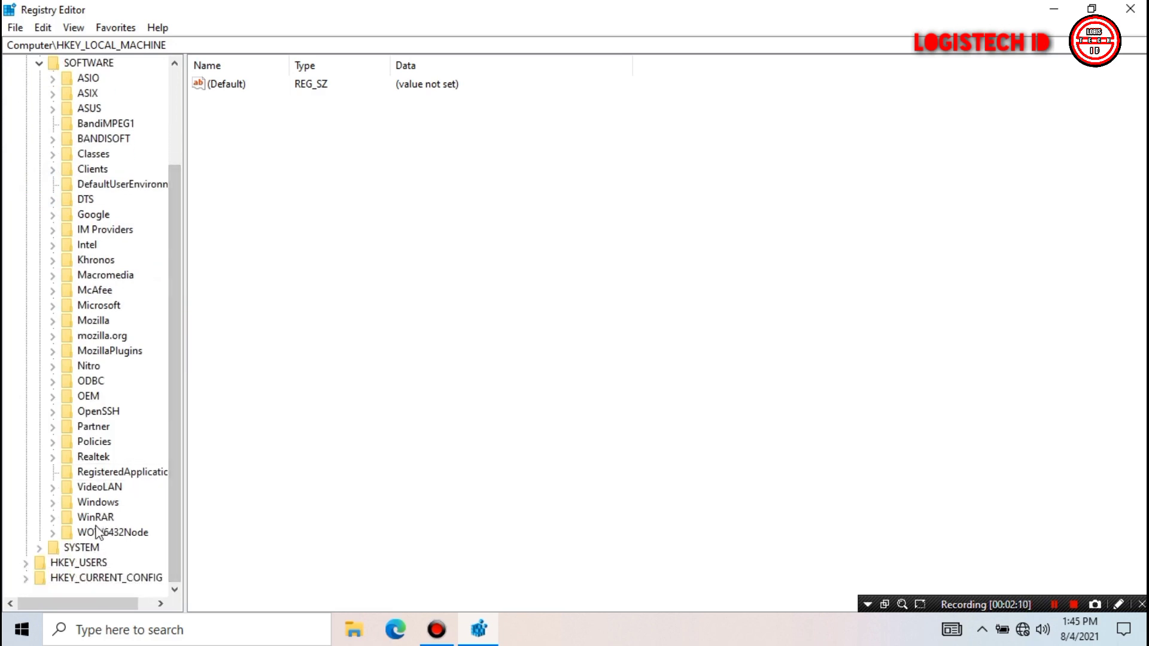
pyautogui.click(54, 534)
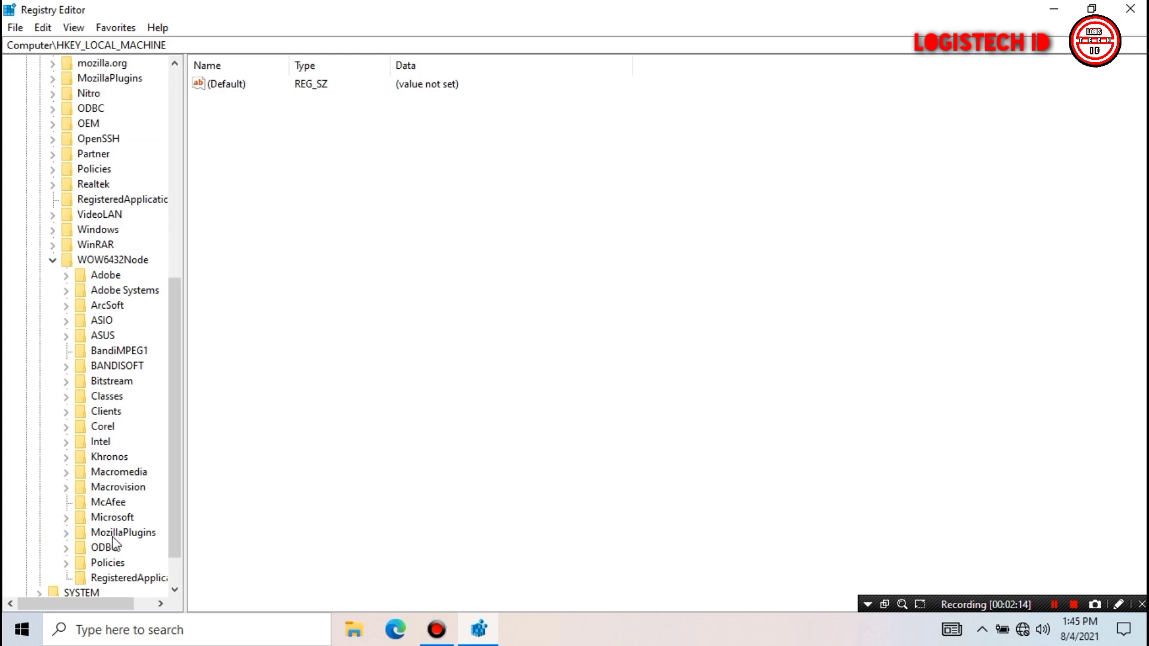
pyautogui.click(67, 518)
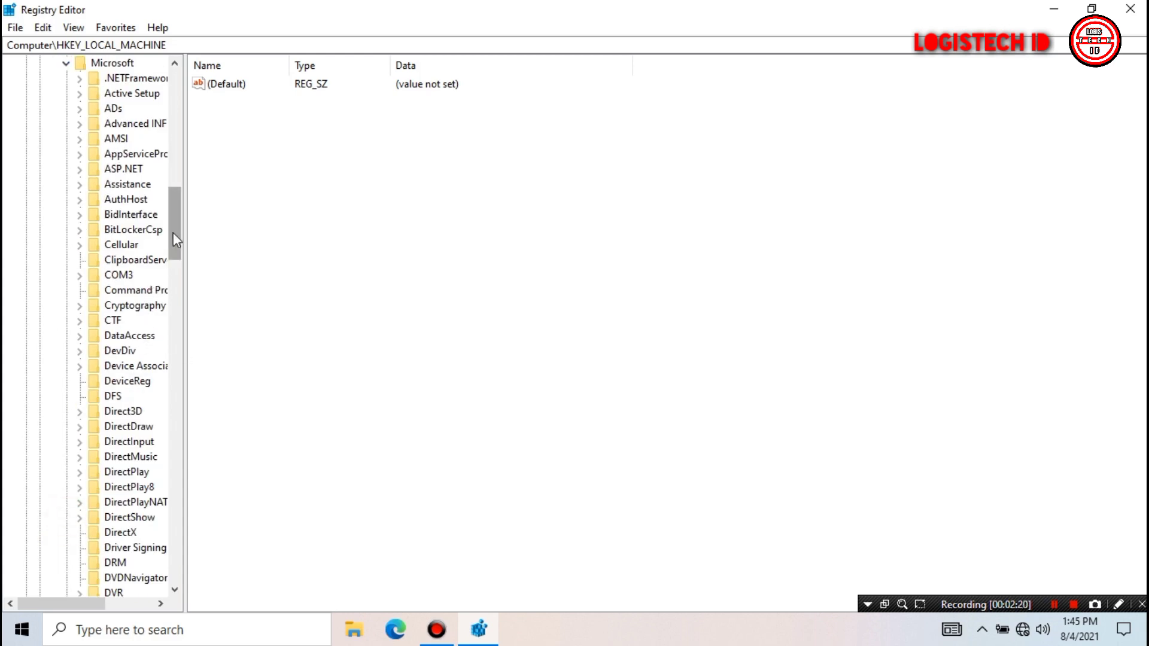
pyautogui.moveTo(173, 234)
pyautogui.mouseDown()
pyautogui.moveTo(221, 371)
pyautogui.moveTo(228, 431)
pyautogui.mouseUp()
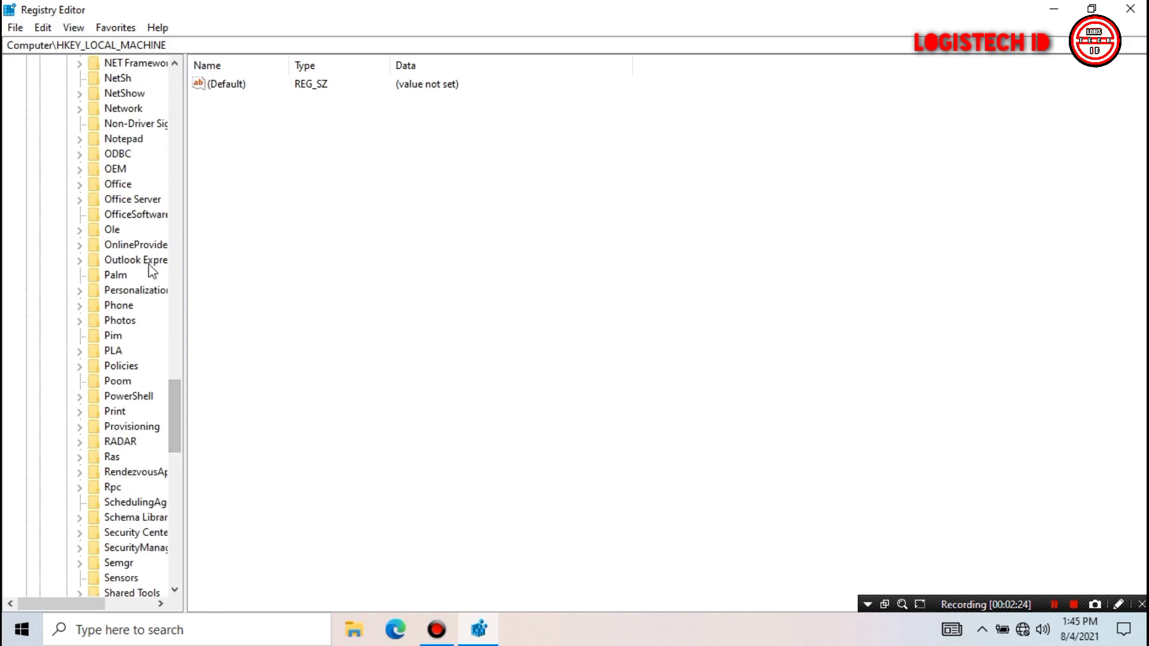
# Step: Expand Office > 16.0 > Common under WOW6432Node\Microsoft and delete the OEM key, confirming Yes
pyautogui.click(84, 189)
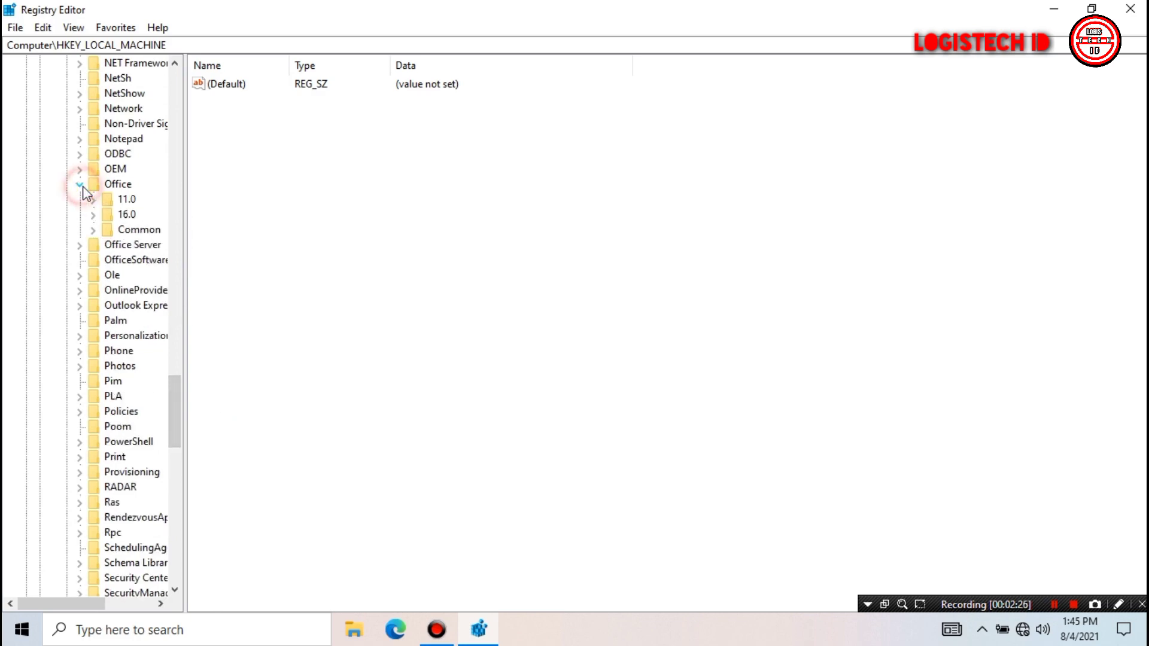
pyautogui.click(93, 215)
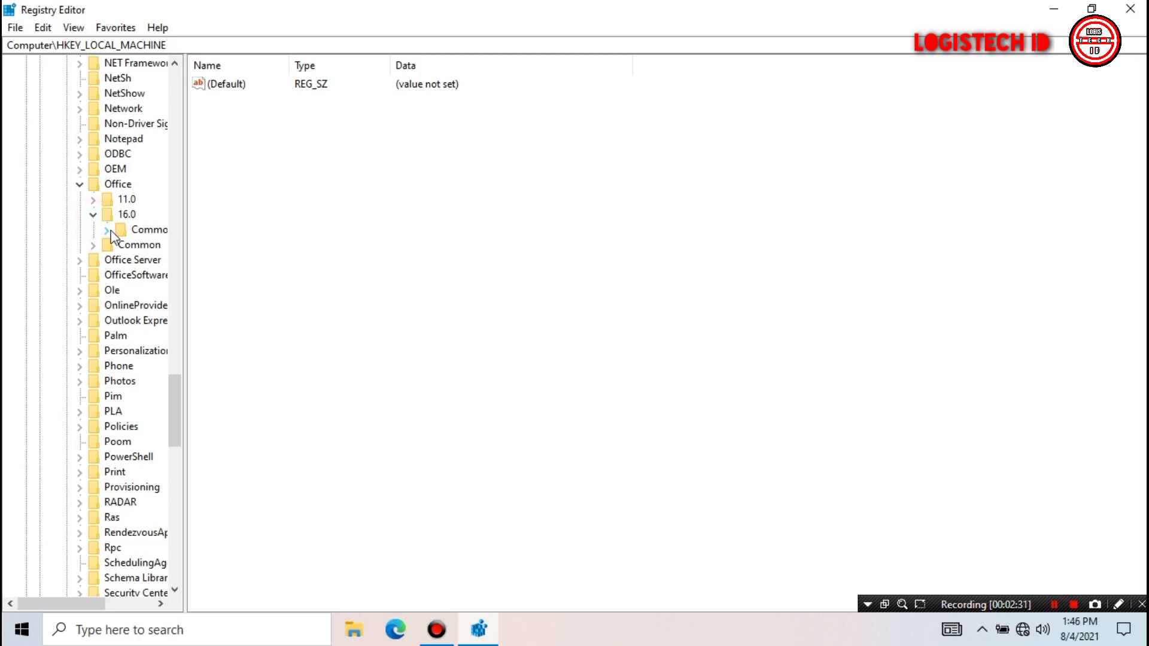
pyautogui.click(108, 231)
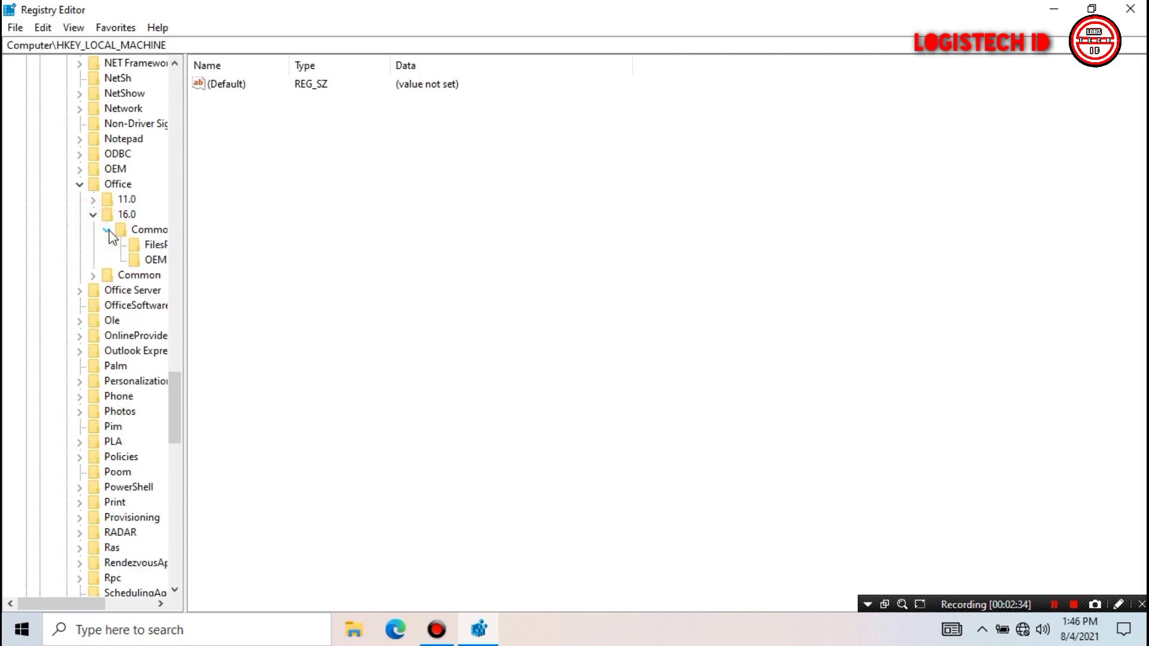
pyautogui.click(155, 260)
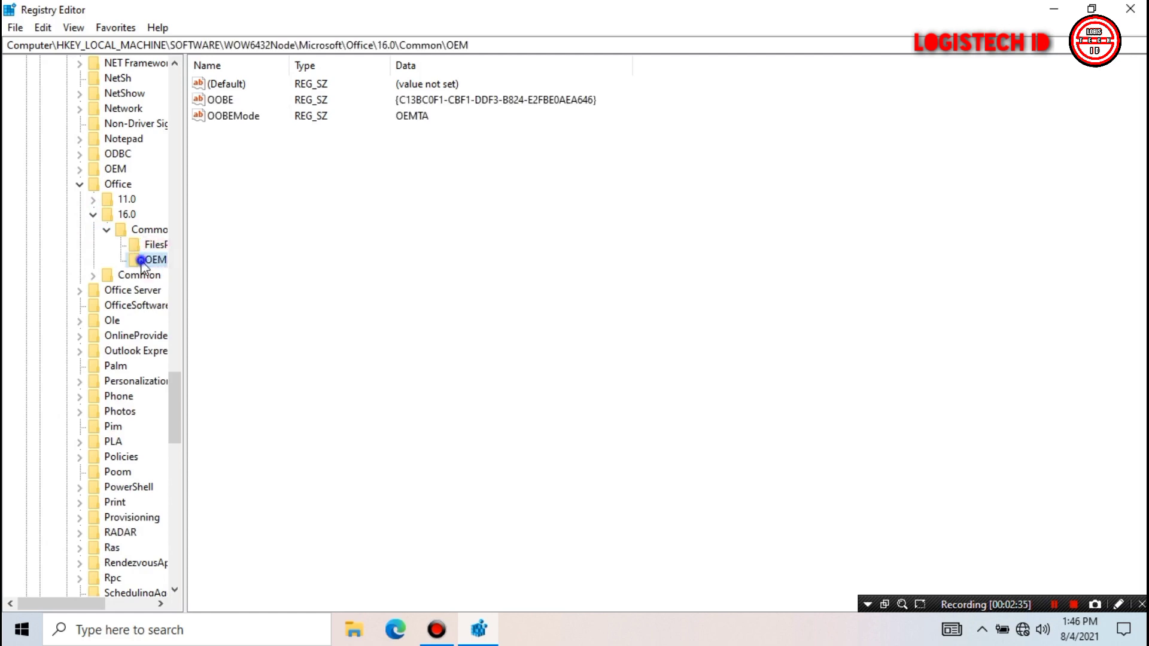
pyautogui.rightClick(143, 262)
pyautogui.click(187, 333)
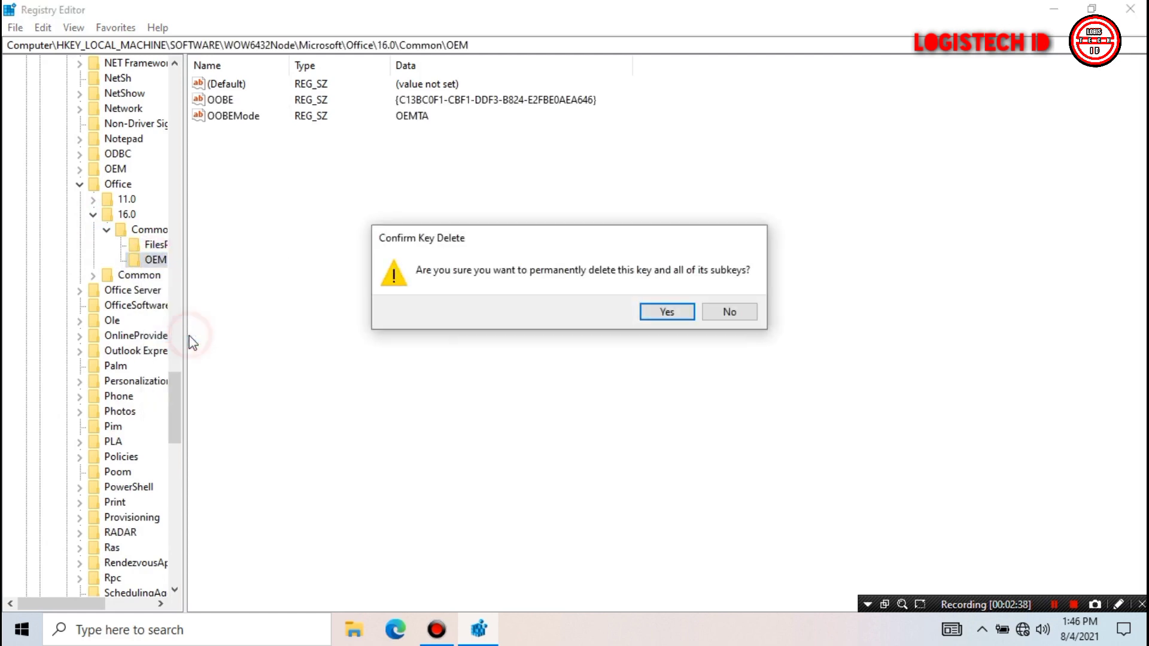
pyautogui.click(650, 316)
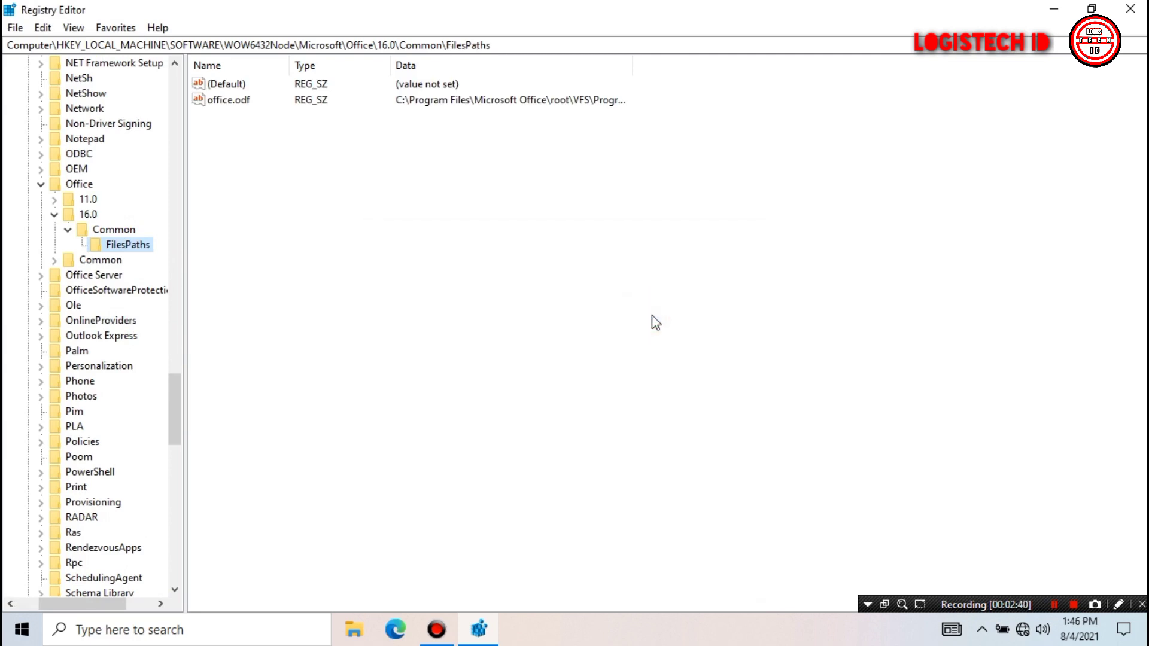
# Step: Collapse Common, 16.0, Office, Microsoft, WOW6432Node, SOFTWARE and HKEY_LOCAL_MACHINE in turn
pyautogui.click(68, 229)
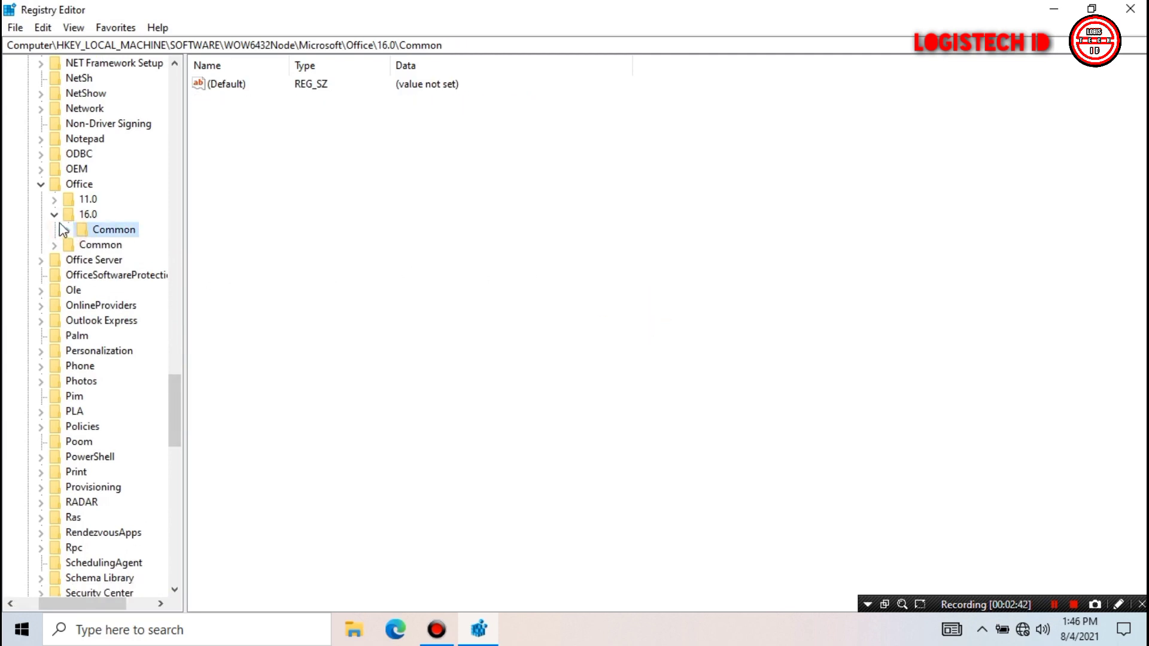
pyautogui.click(54, 214)
pyautogui.click(40, 185)
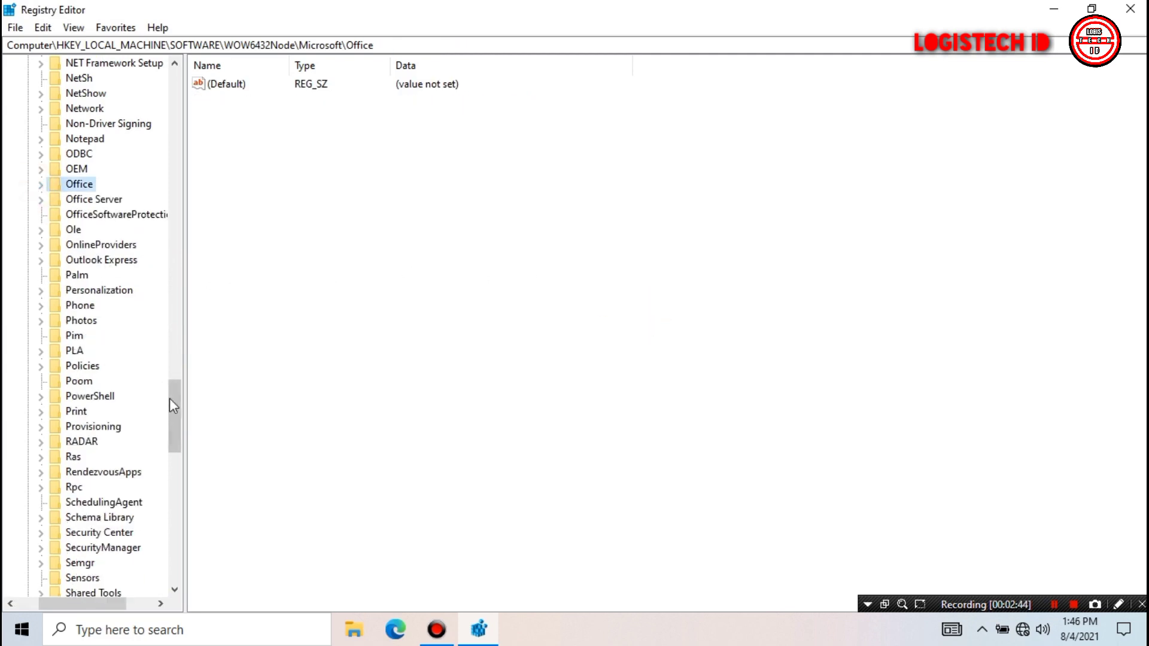
pyautogui.moveTo(170, 397); pyautogui.dragTo(154, 292)
pyautogui.scroll(10, 153, 275)
pyautogui.scroll(4, 151, 233)
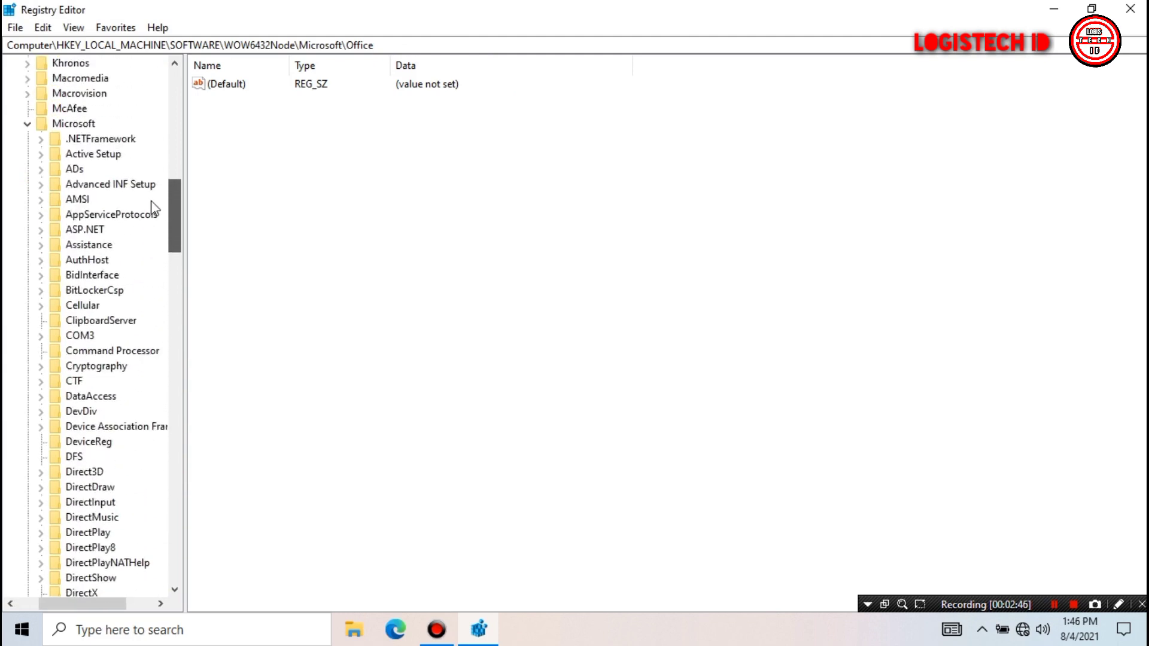
pyautogui.scroll(1, 120, 209)
pyautogui.click(27, 170)
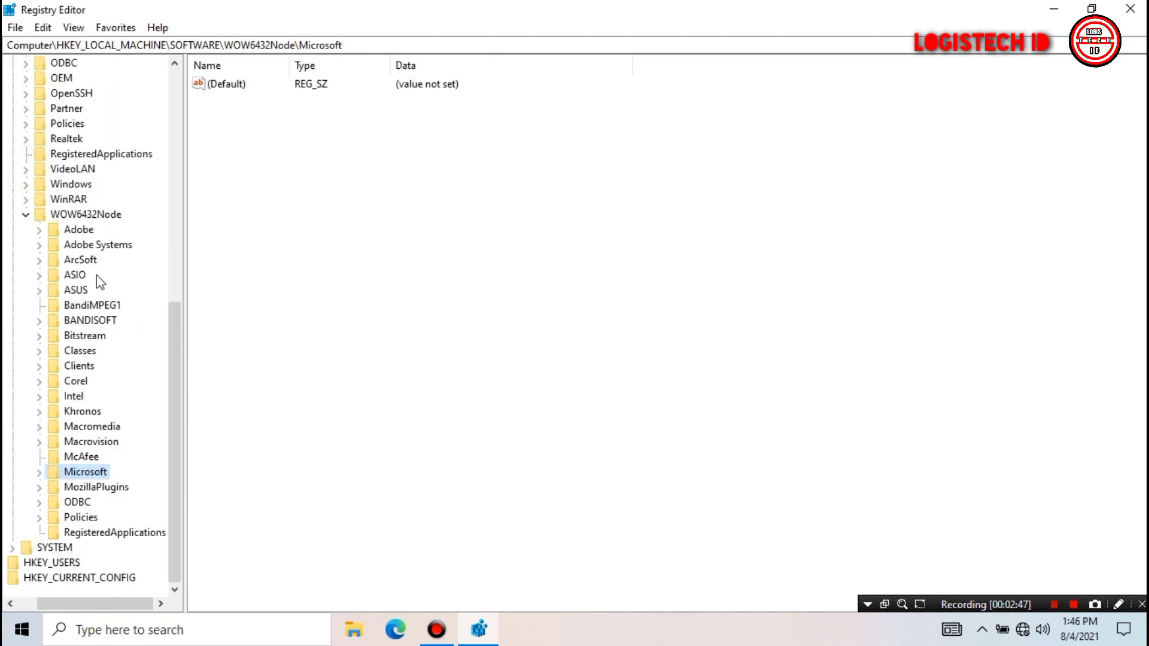
pyautogui.click(25, 214)
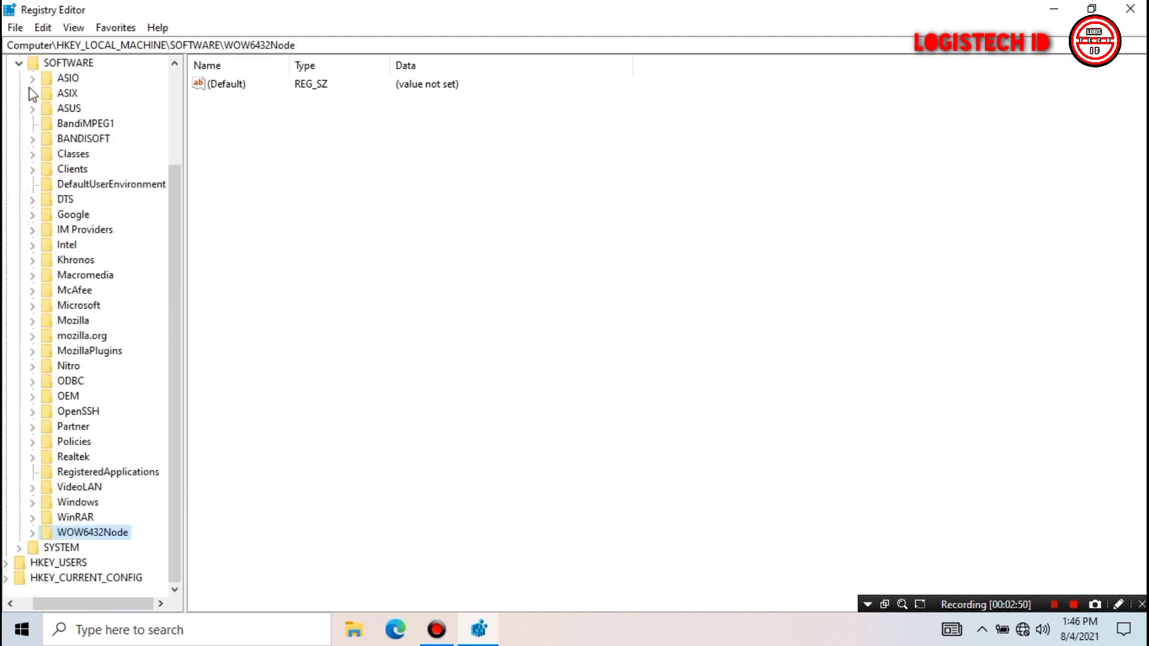
pyautogui.click(19, 62)
pyautogui.click(26, 108)
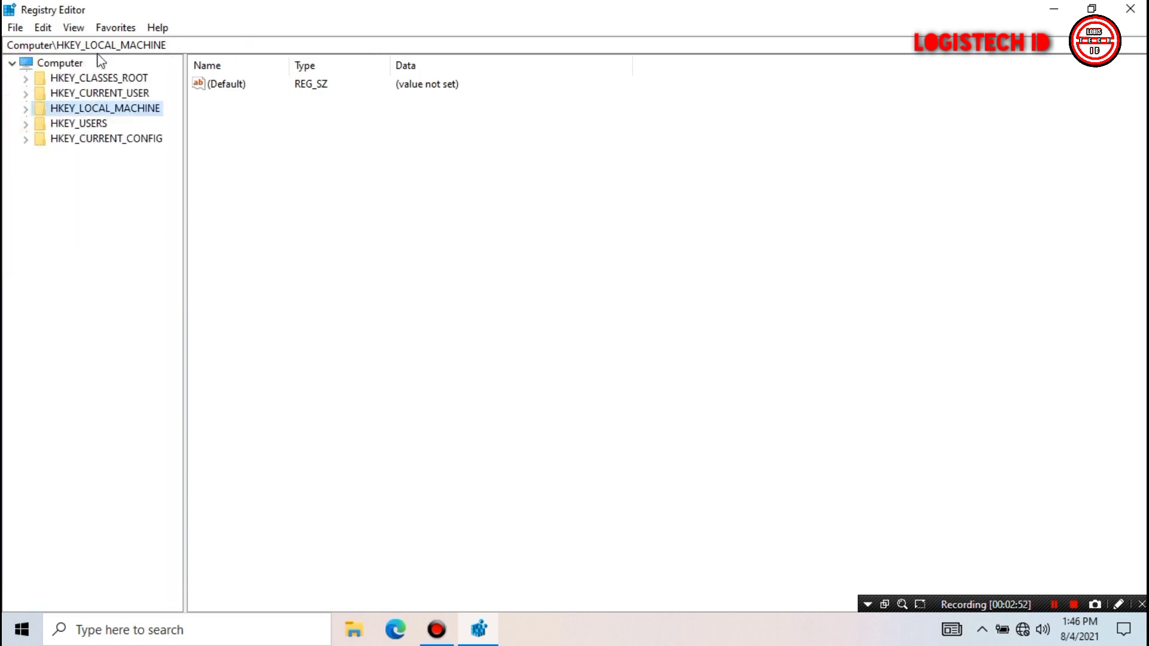
# Step: Expand HKEY_LOCAL_MACHINE > SOFTWARE > Microsoft > Office > 16.0 > Common and select OEM, showing OOBE and OOBEMode
pyautogui.click(25, 110)
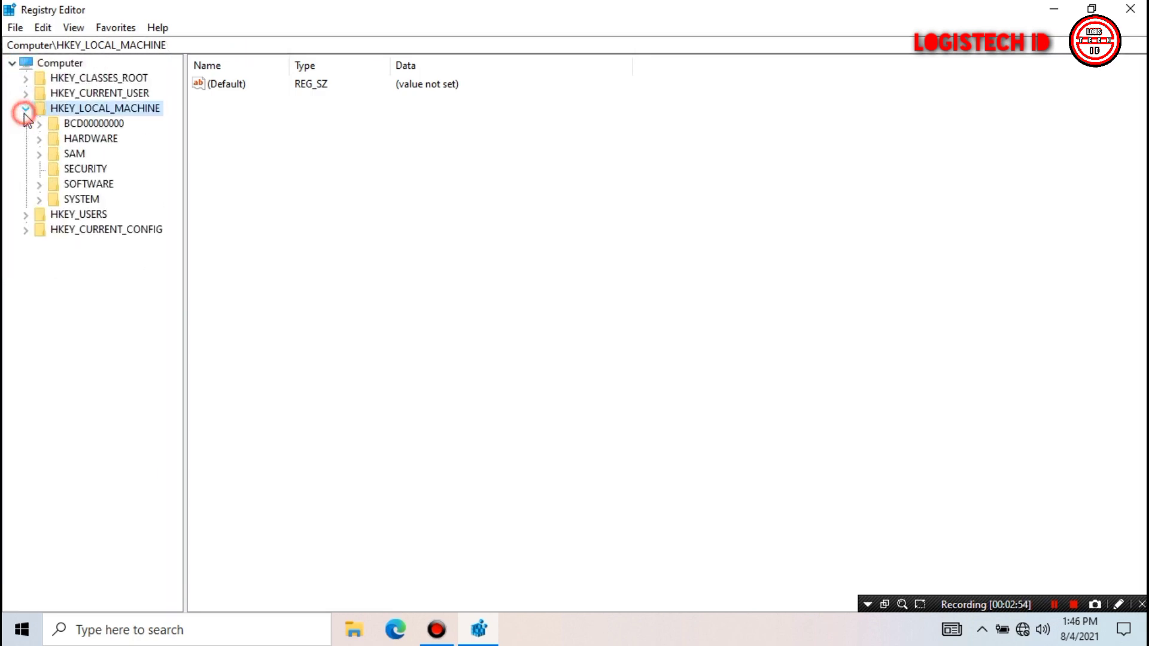
pyautogui.click(39, 186)
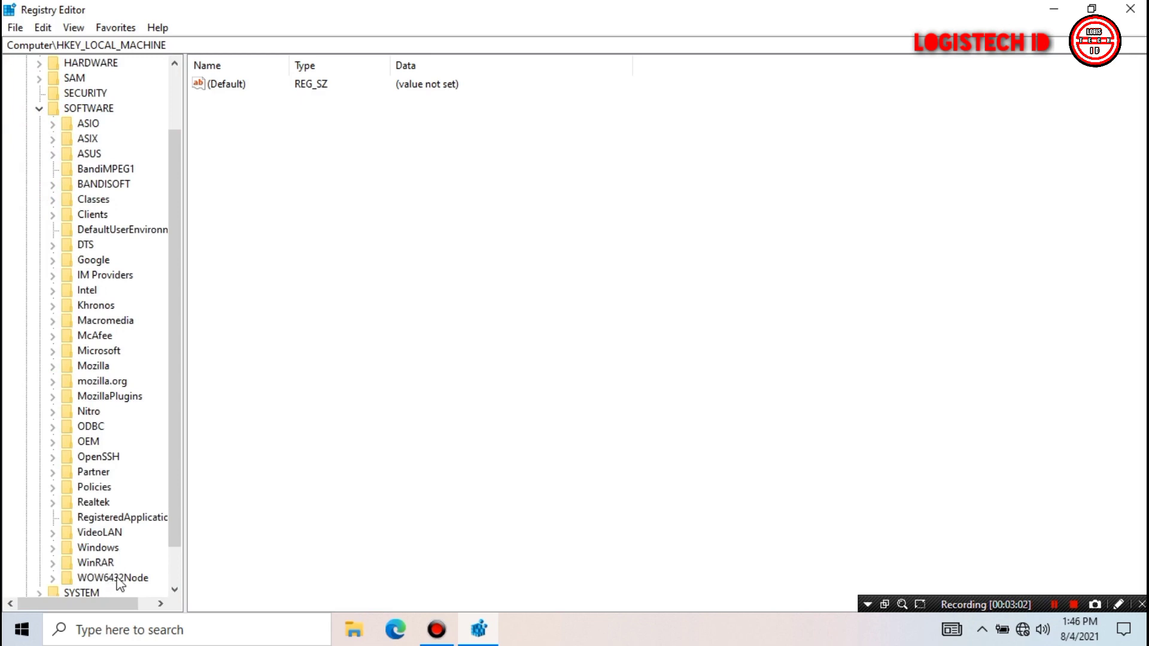
pyautogui.click(53, 353)
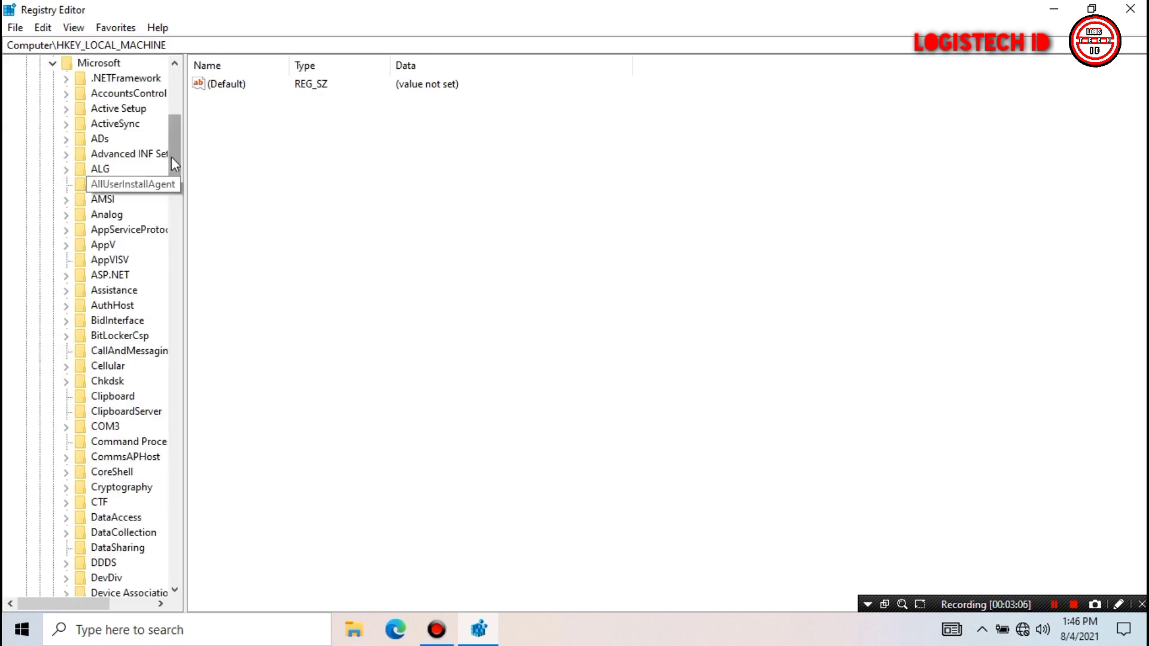
pyautogui.moveTo(171, 153); pyautogui.dragTo(206, 380)
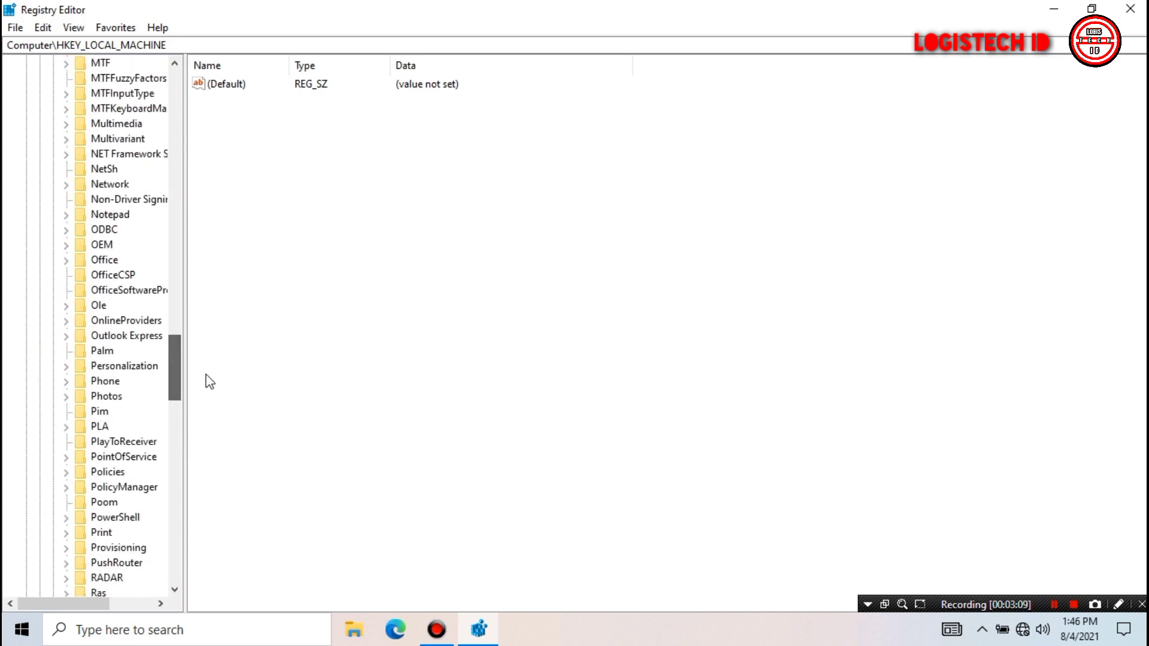
pyautogui.click(69, 263)
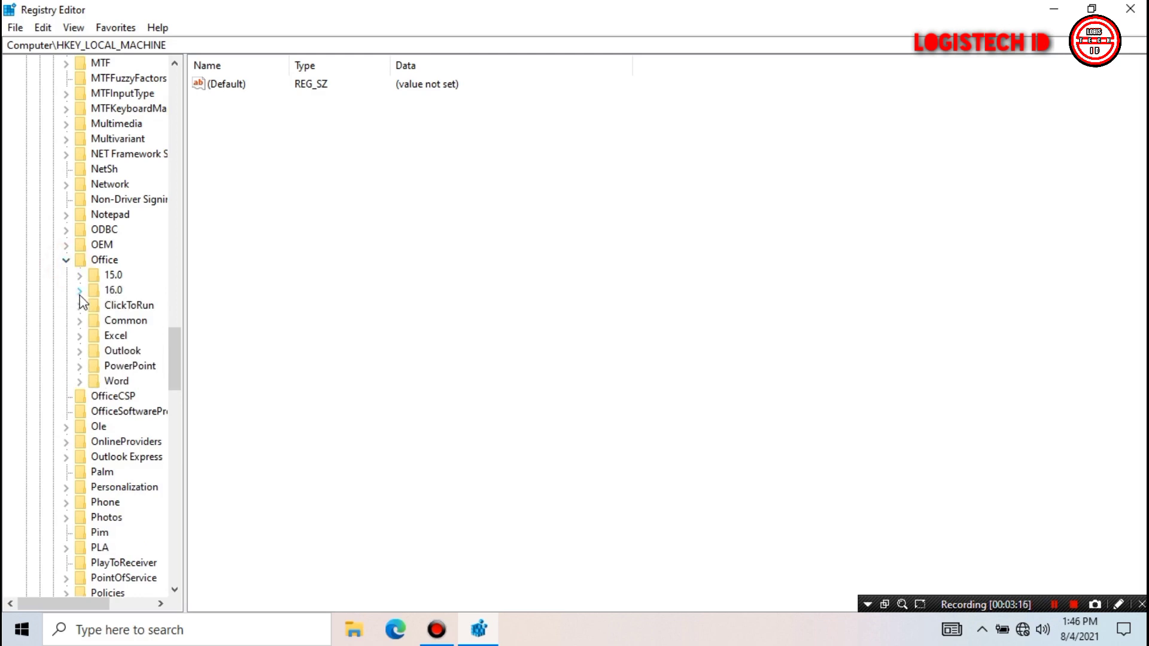
pyautogui.click(80, 292)
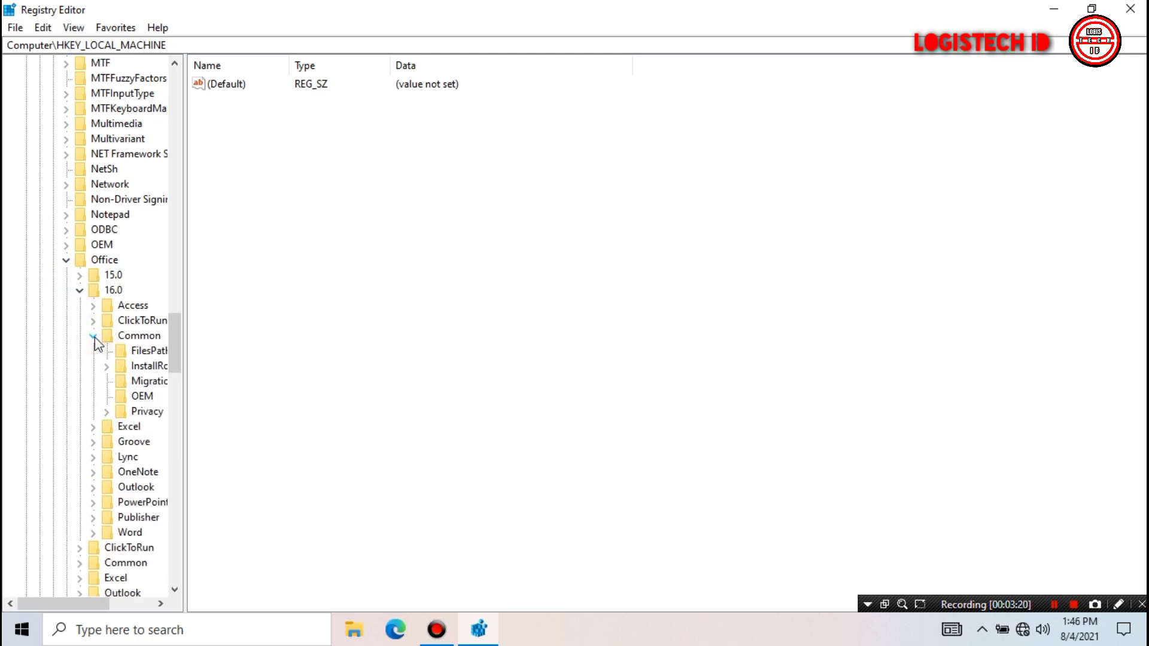
pyautogui.click(137, 398)
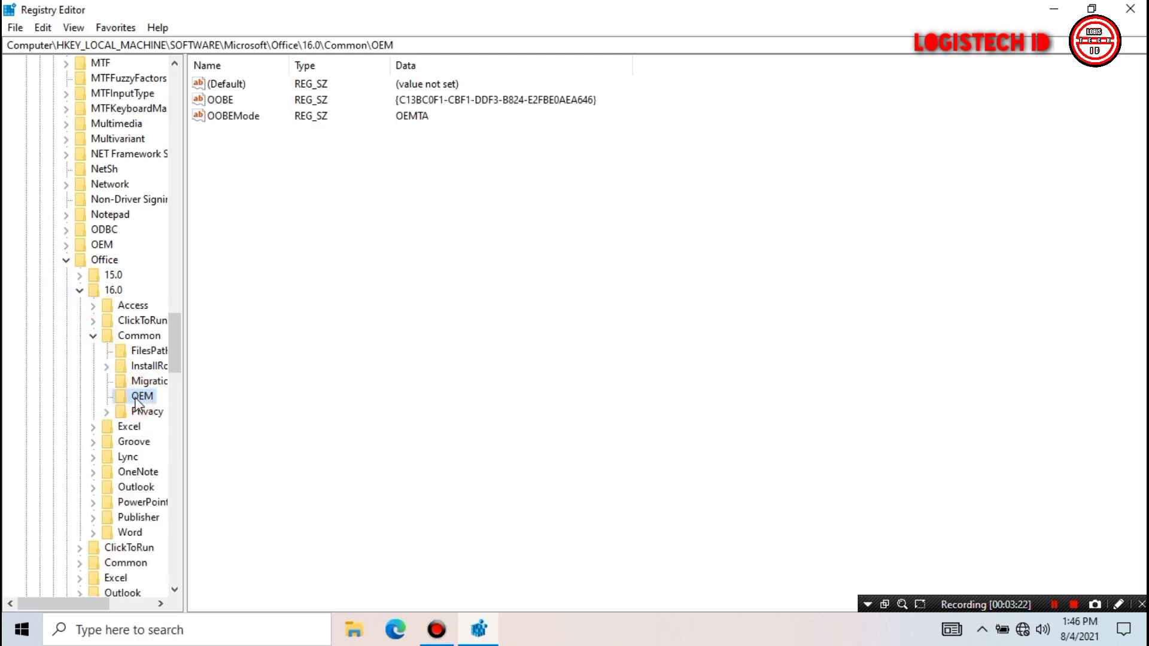
# Step: Delete the OEM key under HKLM\SOFTWARE\Microsoft\Office\16.0\Common, confirming Yes
pyautogui.rightClick(136, 400)
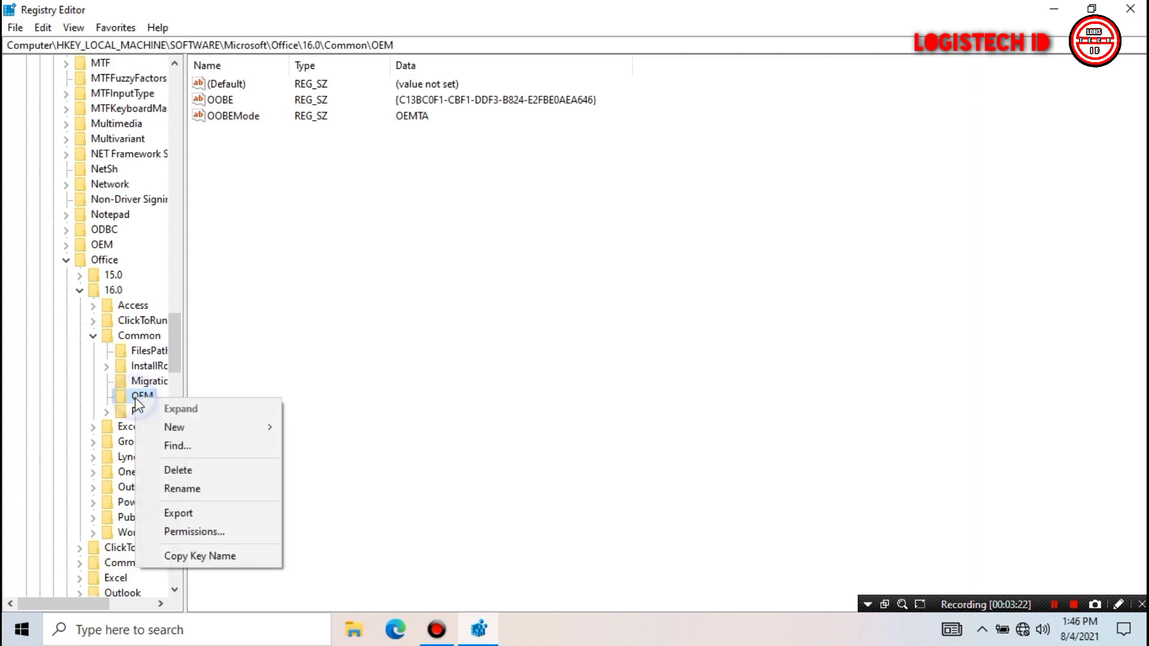
pyautogui.click(180, 470)
pyautogui.click(665, 314)
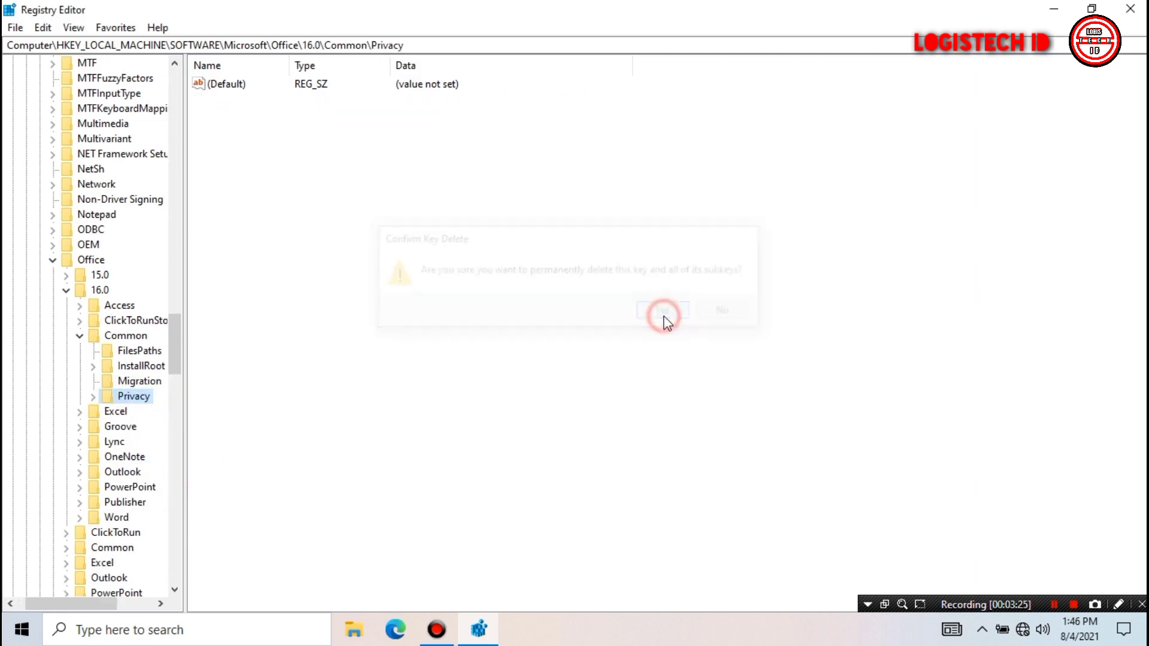
# Step: Fold Common, 16.0, Office, Microsoft, SOFTWARE and HKEY_LOCAL_MACHINE back to the top-level hives
pyautogui.click(79, 336)
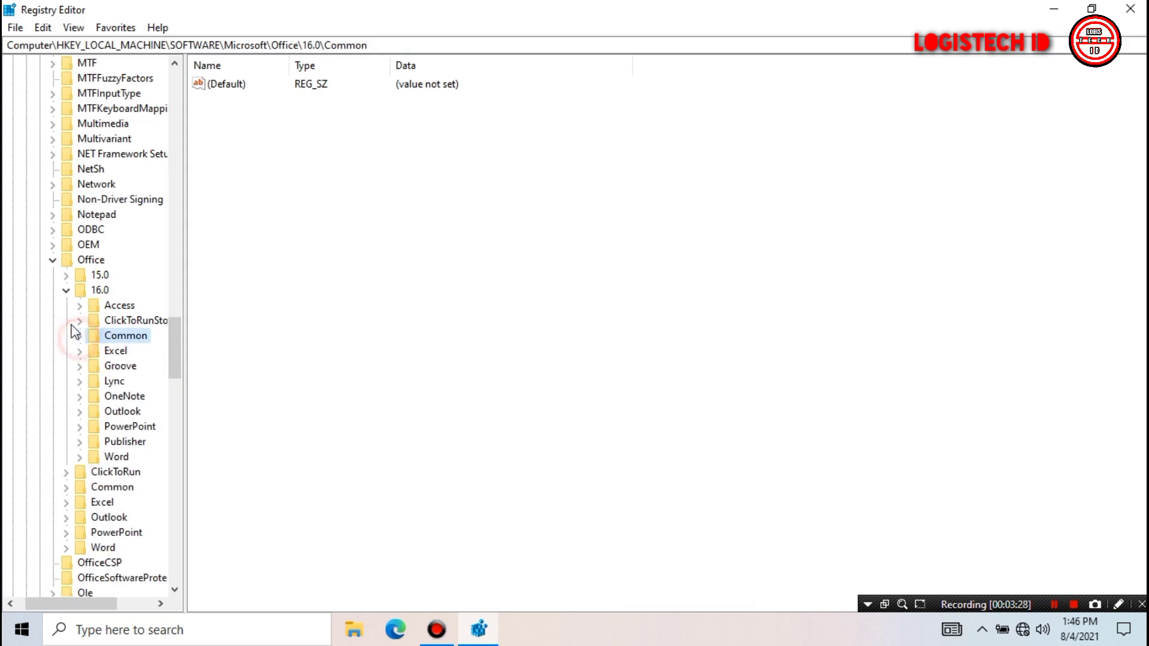
pyautogui.click(66, 291)
pyautogui.click(53, 262)
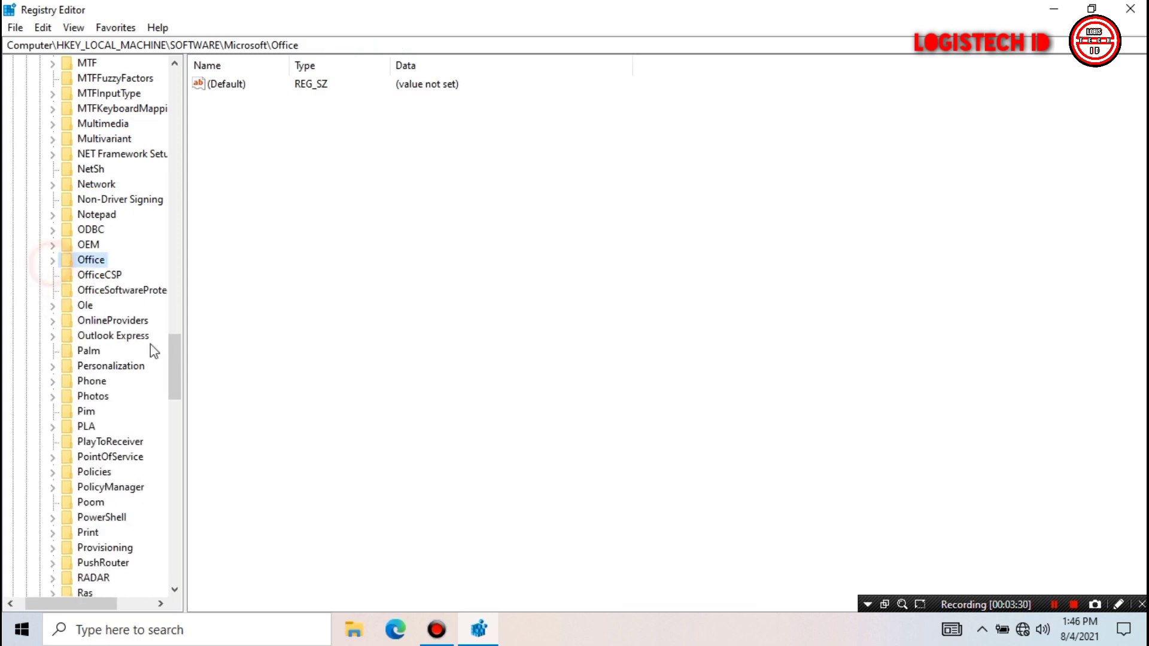
pyautogui.moveTo(180, 364); pyautogui.dragTo(180, 90)
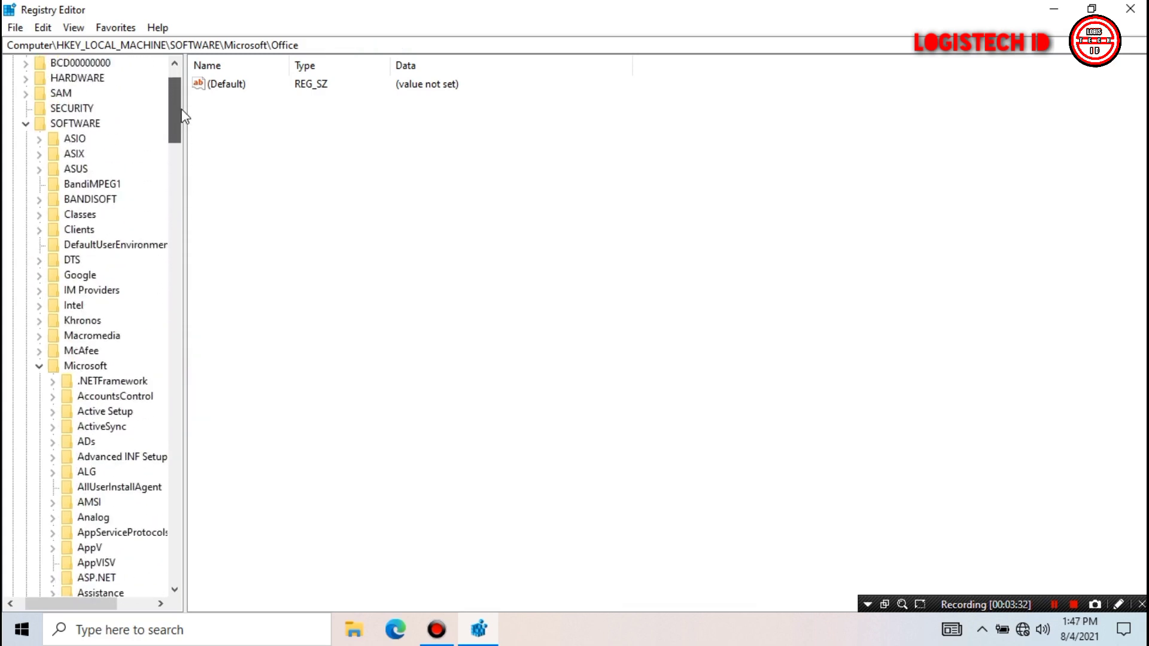
pyautogui.click(39, 366)
pyautogui.click(25, 124)
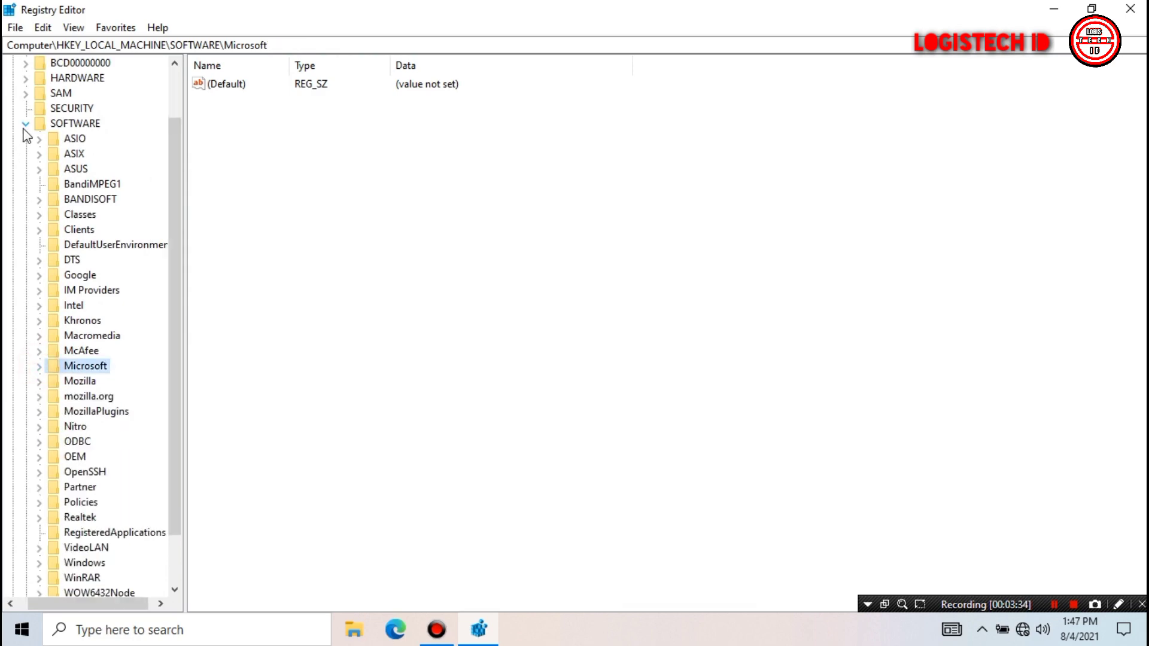
pyautogui.click(25, 108)
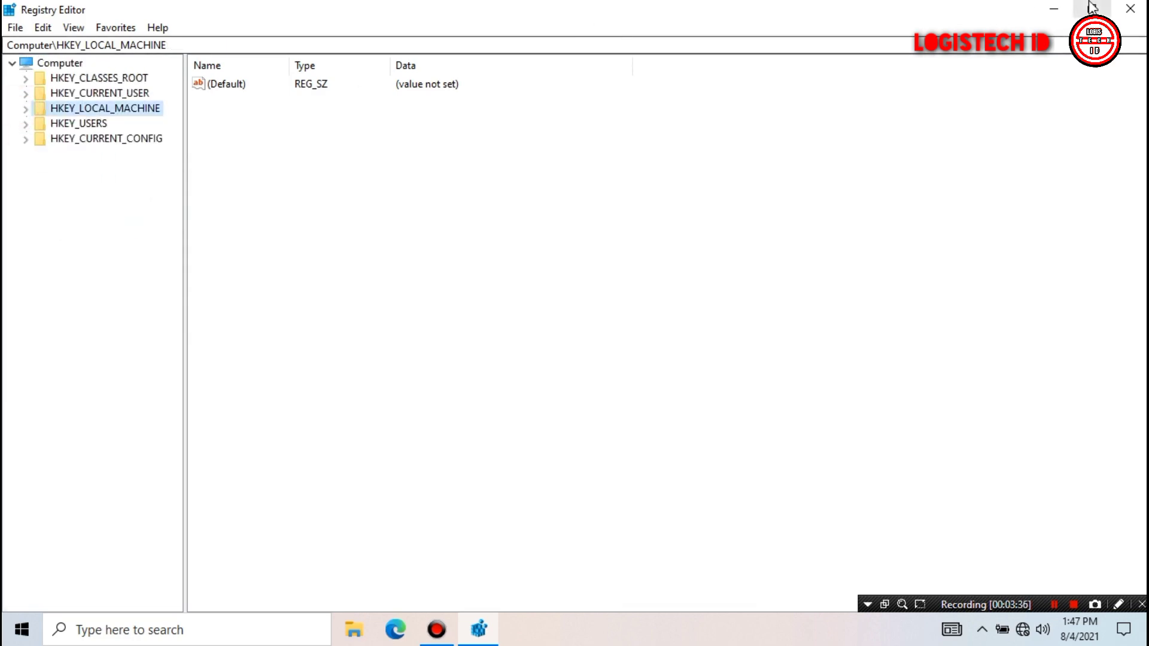
# Step: Close Registry Editor and refresh the desktop twice
pyautogui.click(1131, 10)
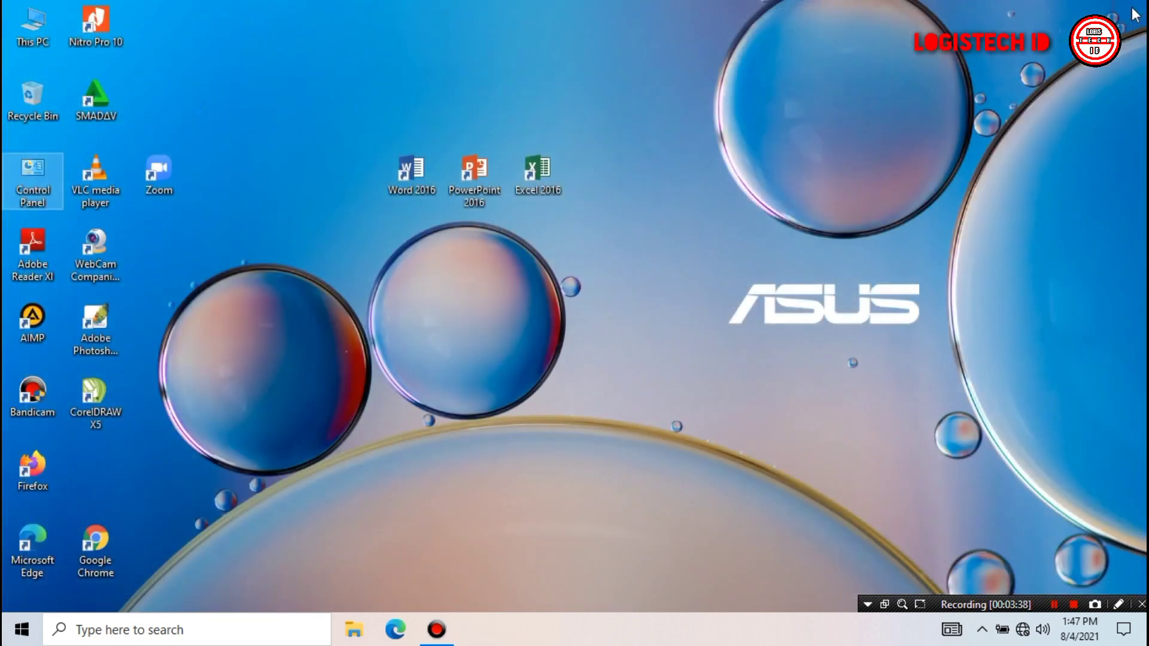
pyautogui.rightClick(807, 307)
pyautogui.click(848, 353)
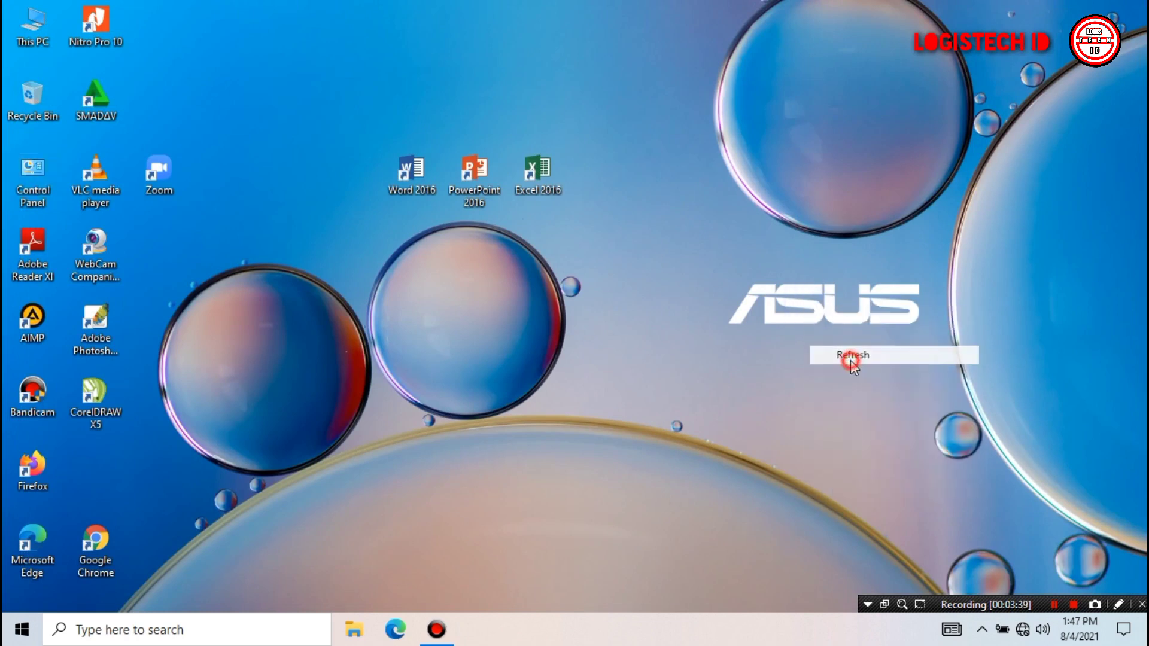
pyautogui.rightClick(594, 363)
pyautogui.click(625, 413)
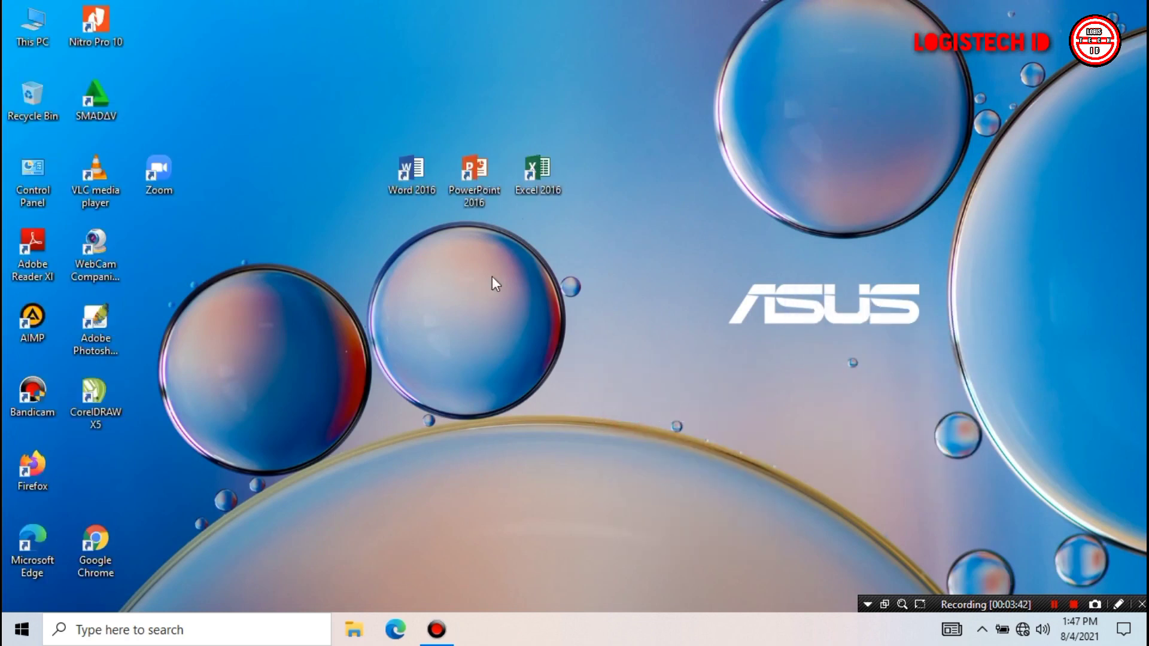
# Step: Launch Word 2016 to a blank document, type 'DCSSVCSD', then close it without saving
pyautogui.doubleClick(407, 175)
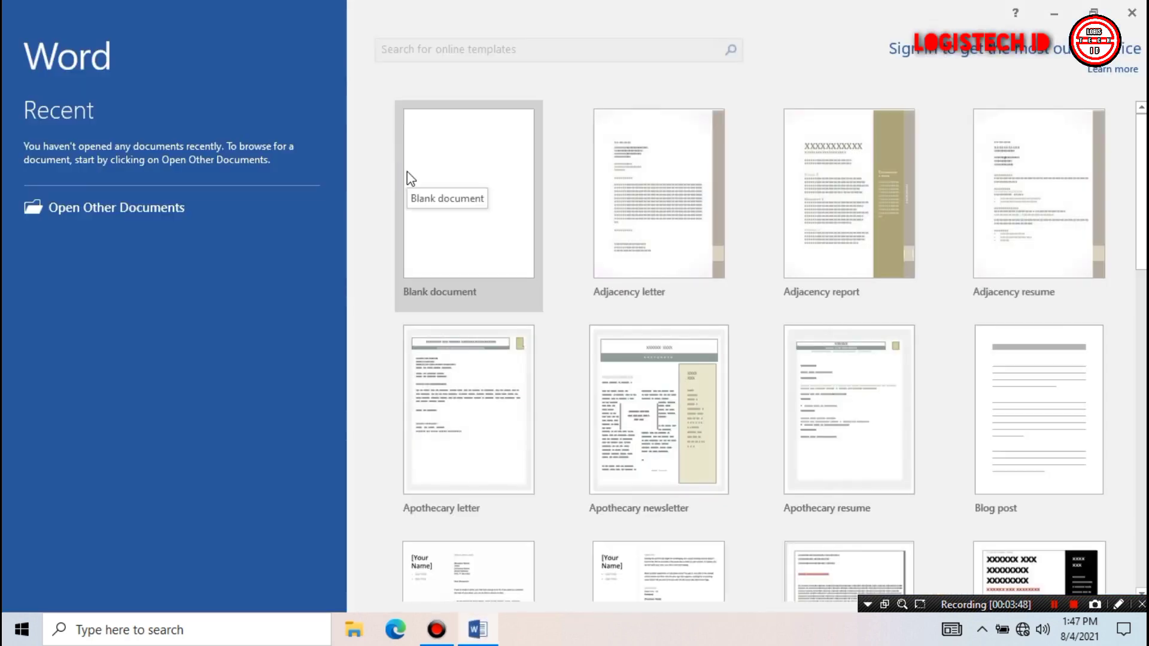
pyautogui.click(453, 228)
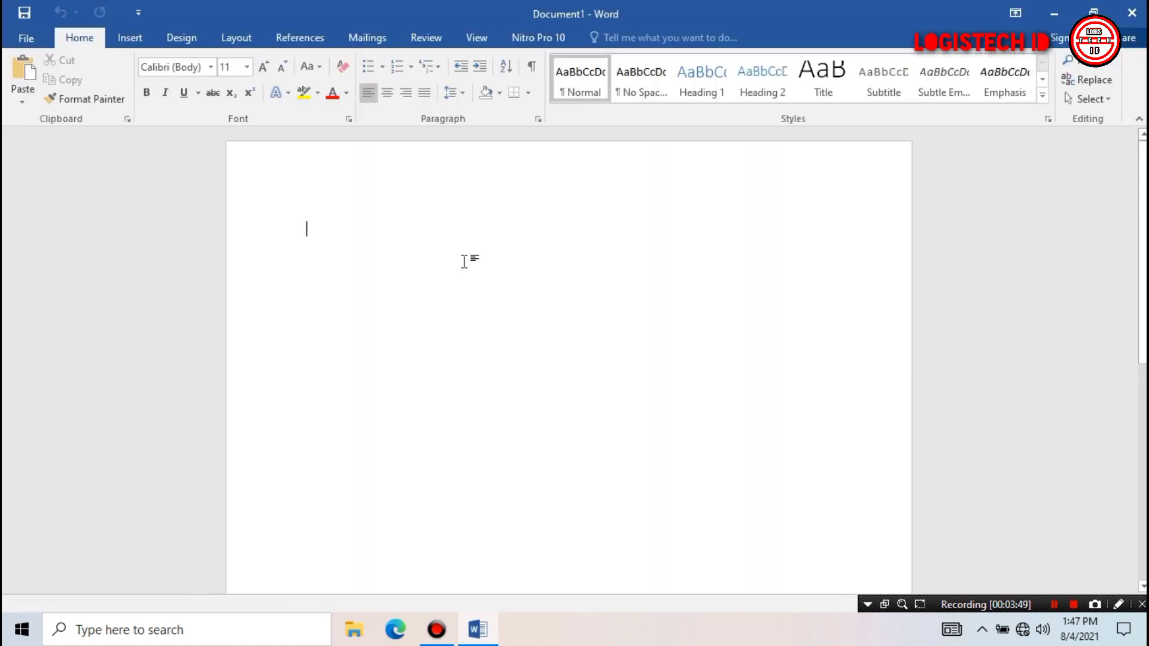
pyautogui.click(464, 261)
pyautogui.write('DCSSVCSD')
pyautogui.click(1131, 13)
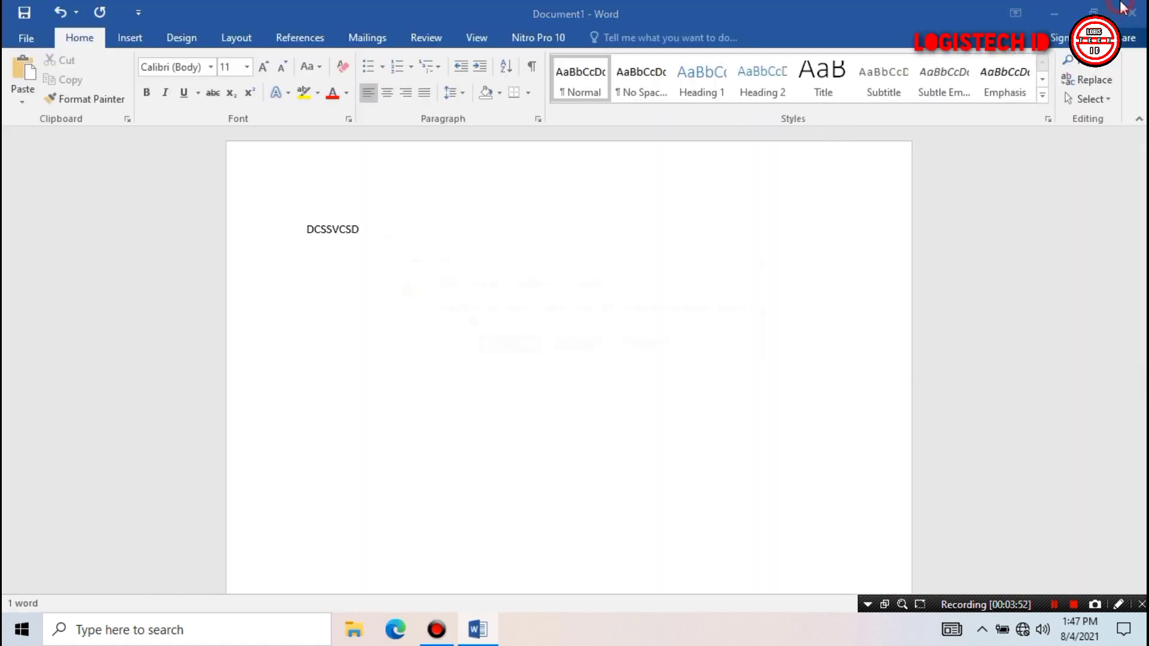
pyautogui.click(596, 346)
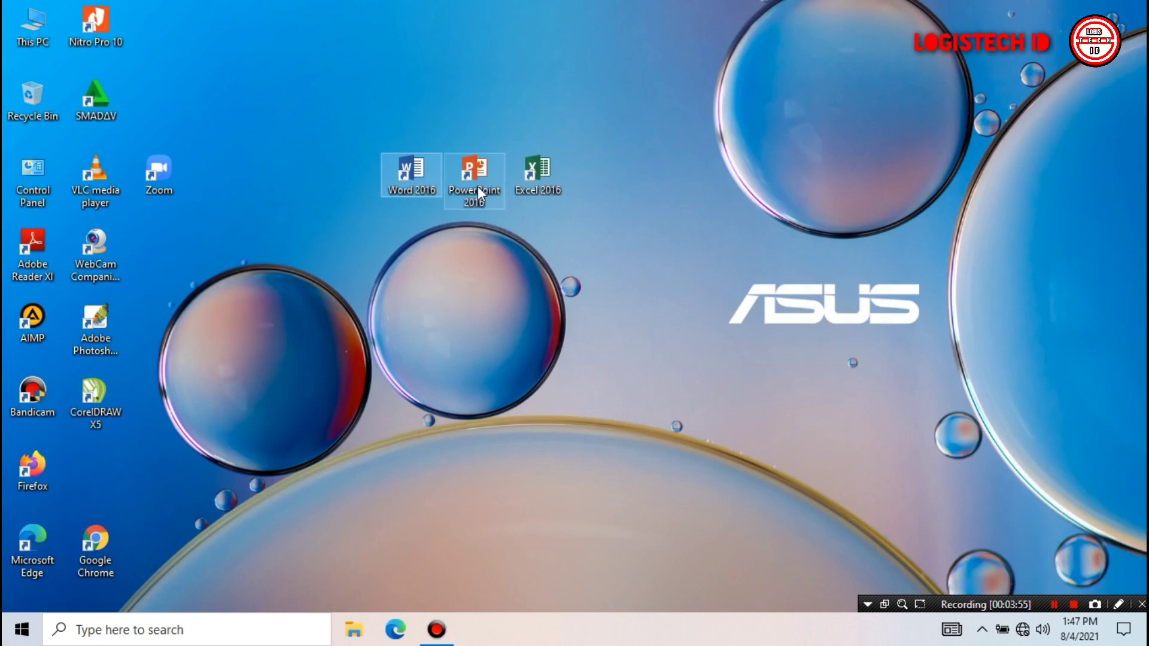
# Step: Launch PowerPoint 2016 to a blank presentation, type 'XVSZVZ' as the title, then close without saving
pyautogui.doubleClick(478, 186)
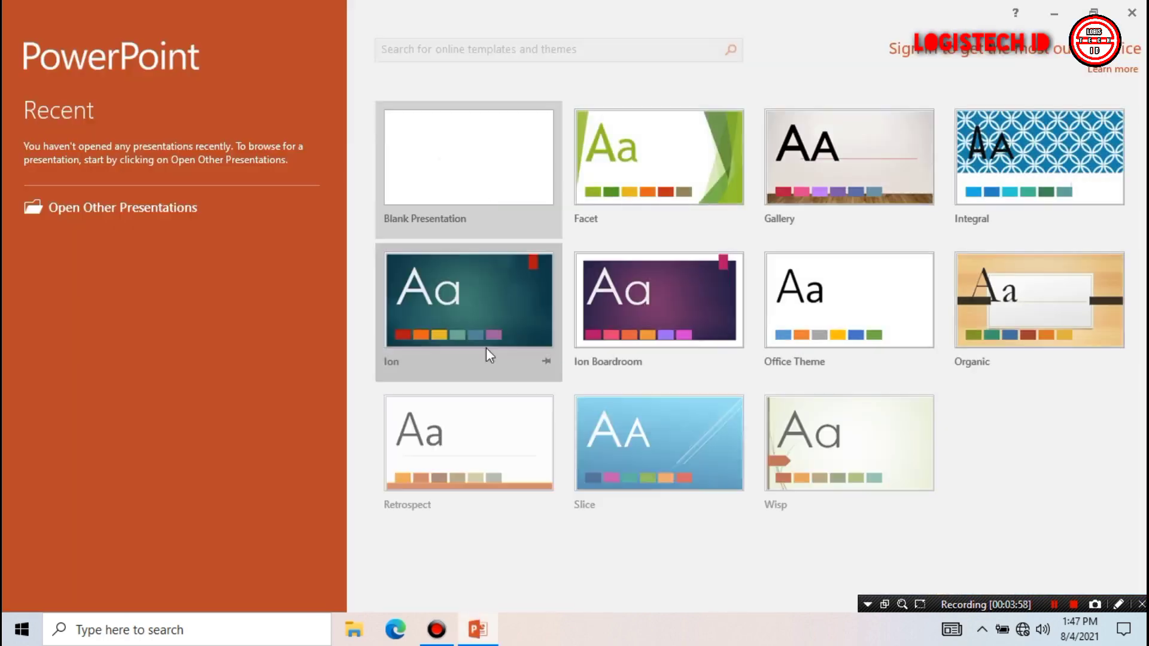
pyautogui.click(477, 214)
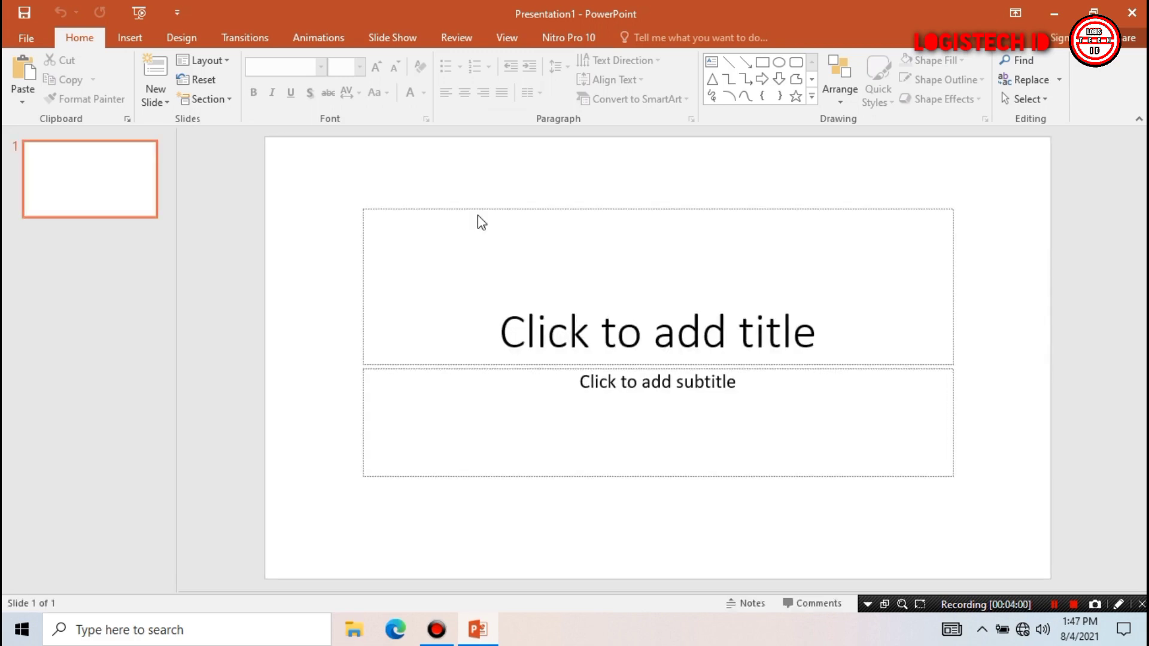
pyautogui.click(492, 316)
pyautogui.write('XVSZVZ')
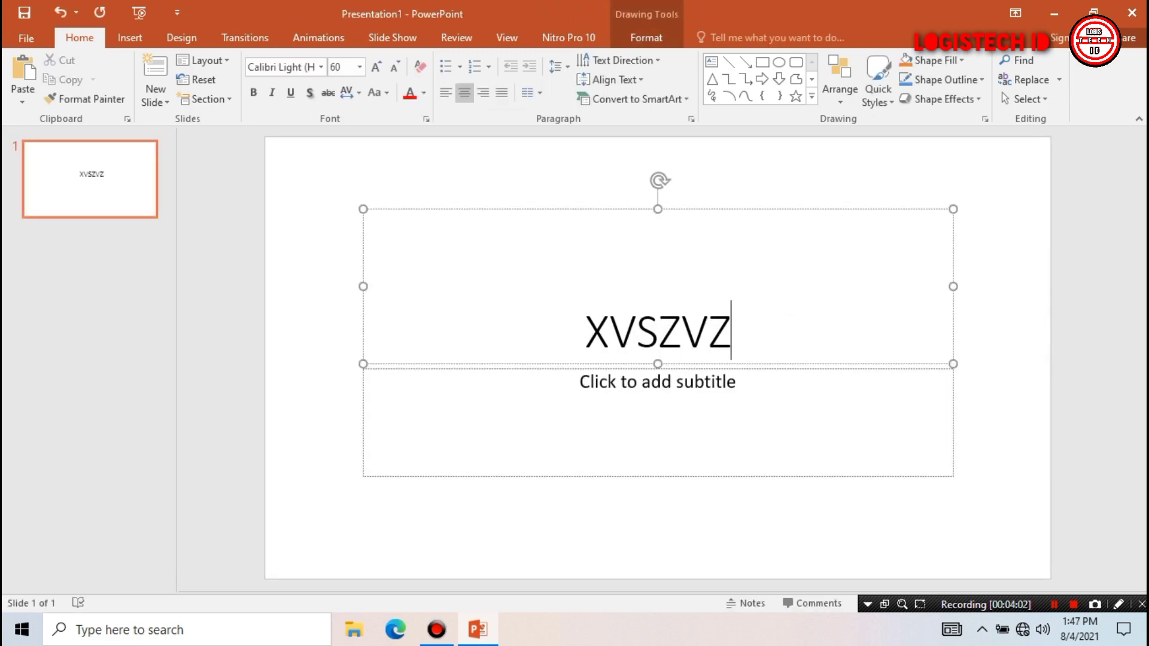
pyautogui.click(1131, 12)
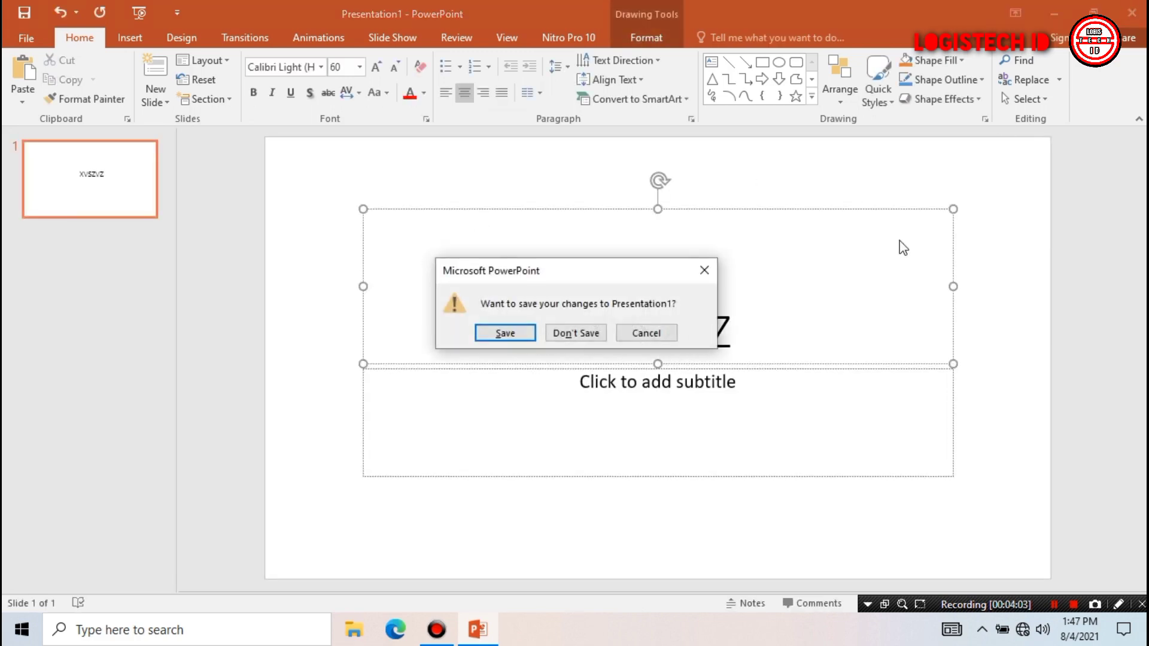
pyautogui.click(595, 333)
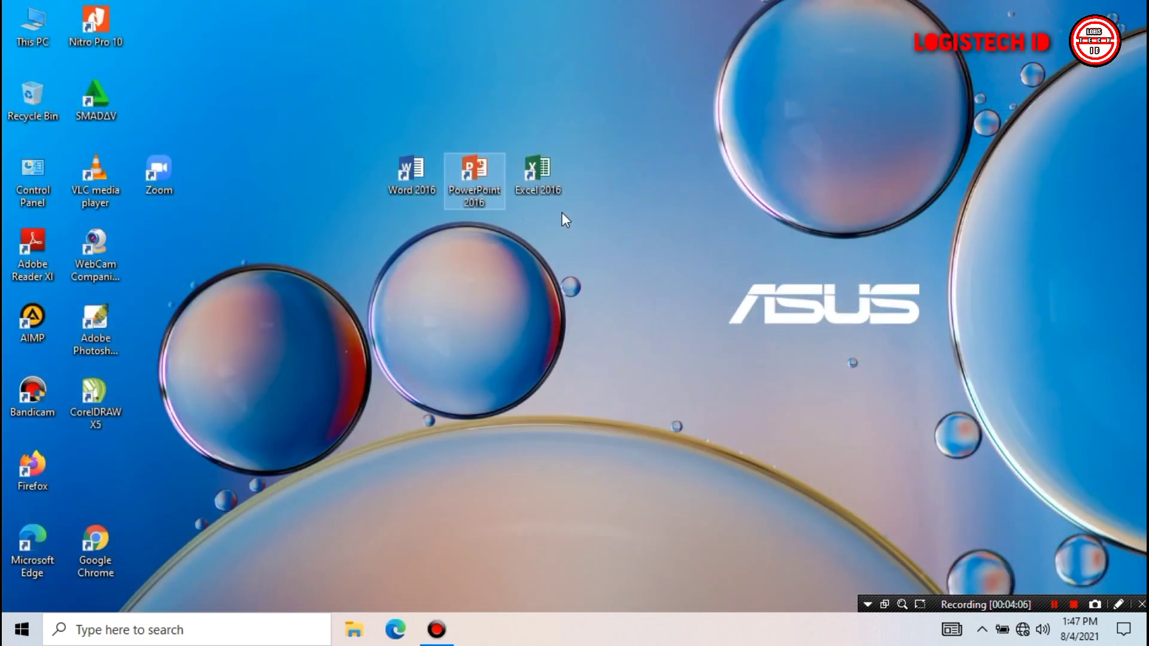
# Step: Launch Excel 2016 to a blank workbook, enter 'VSVSDVSDV' in J4, and close without saving
pyautogui.click(545, 190)
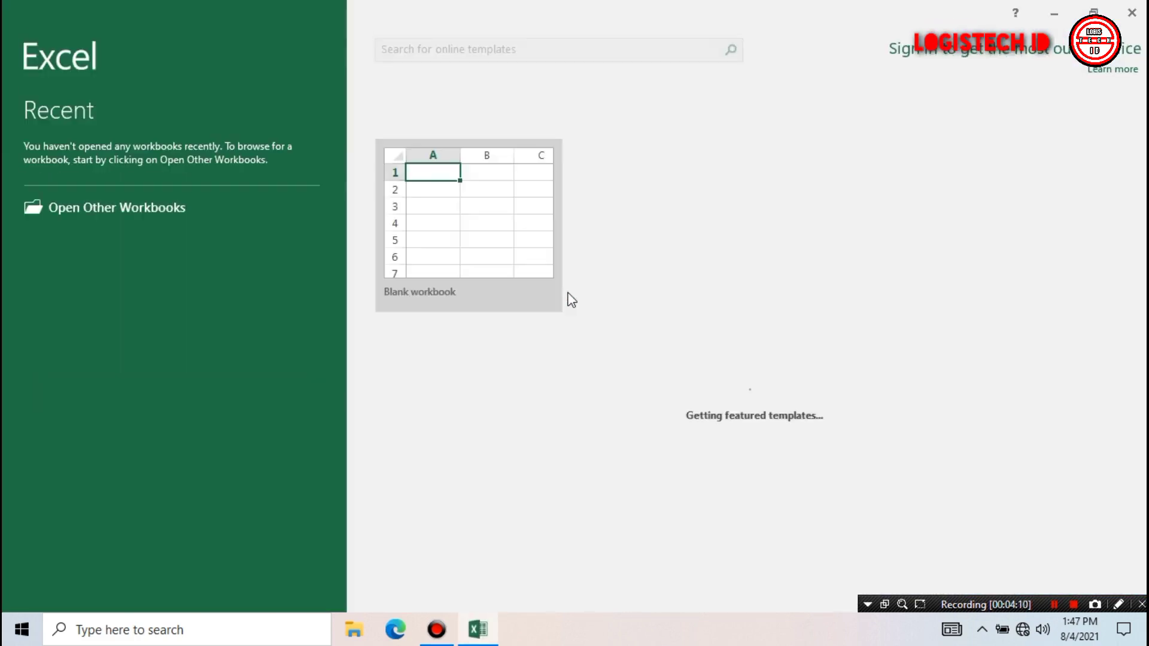
pyautogui.click(512, 238)
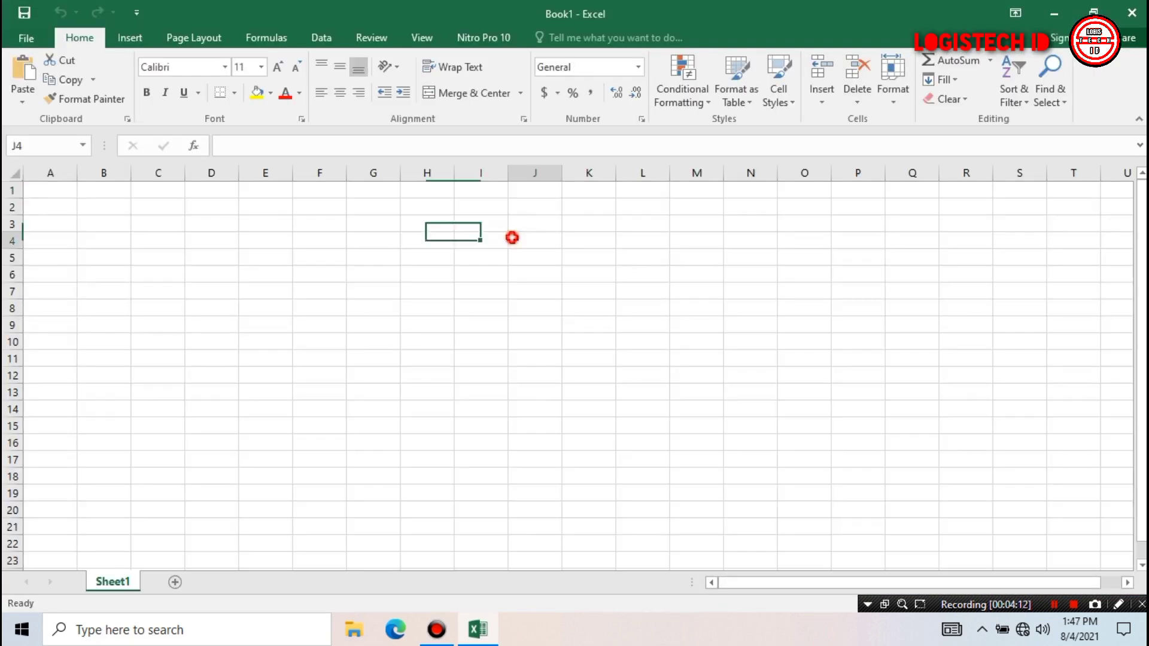
pyautogui.write('VSVSDVSDV')
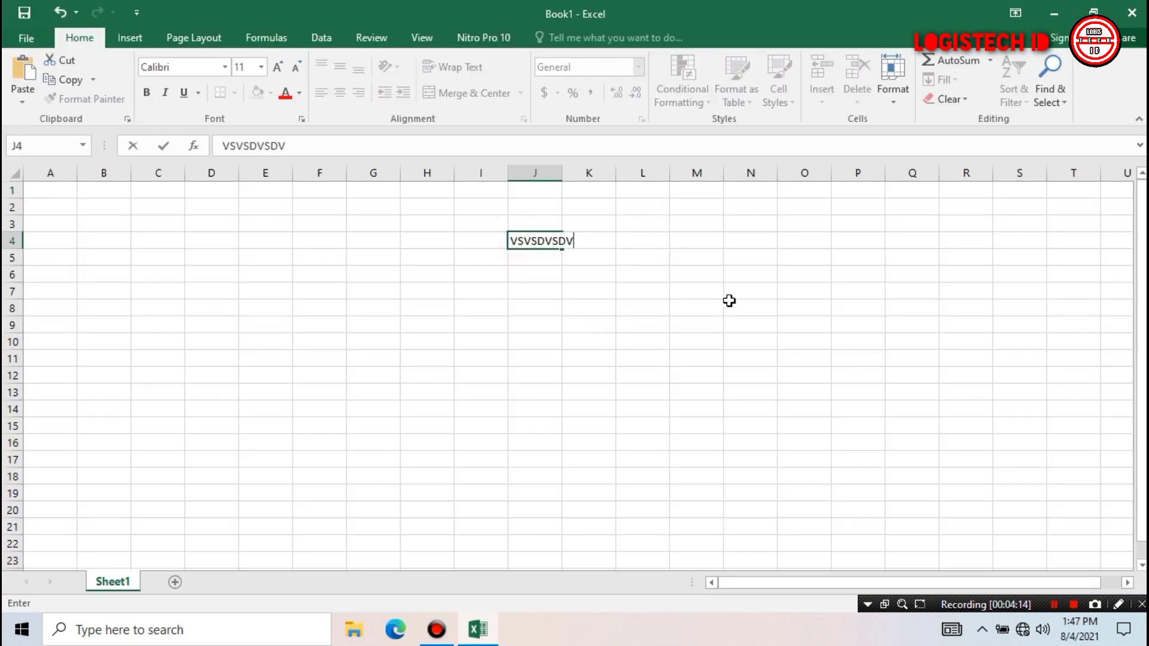
pyautogui.click(1131, 12)
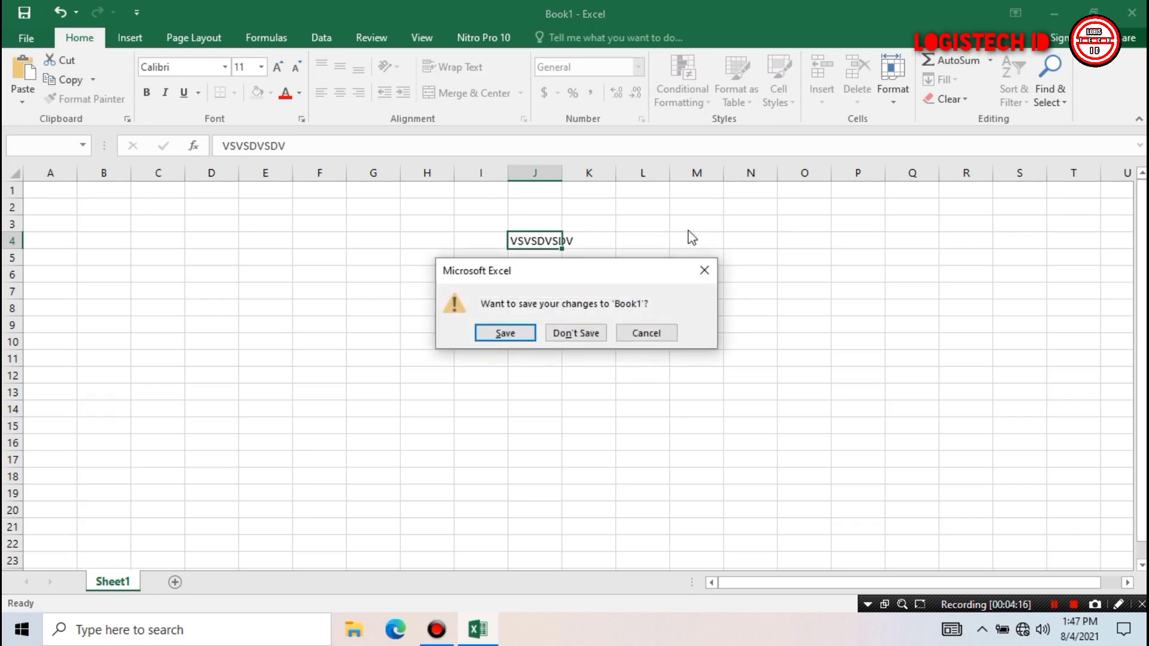
pyautogui.click(585, 330)
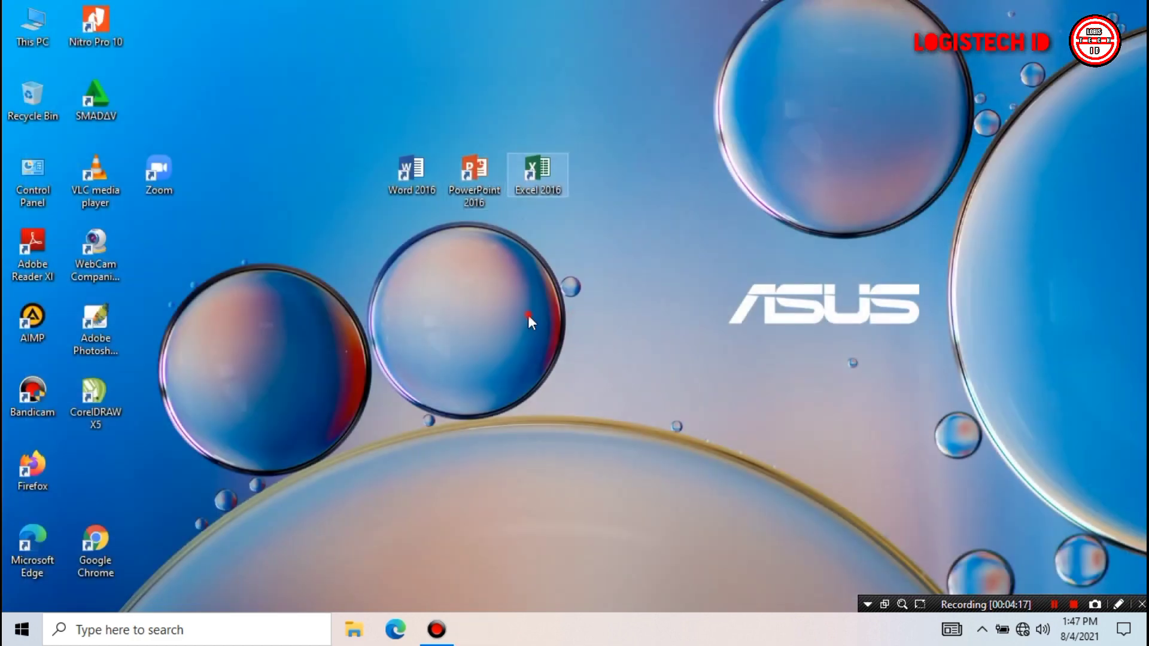
# Step: Sort the desktop icons by Item type, then refresh the desktop
pyautogui.rightClick(528, 315)
pyautogui.moveTo(573, 347)
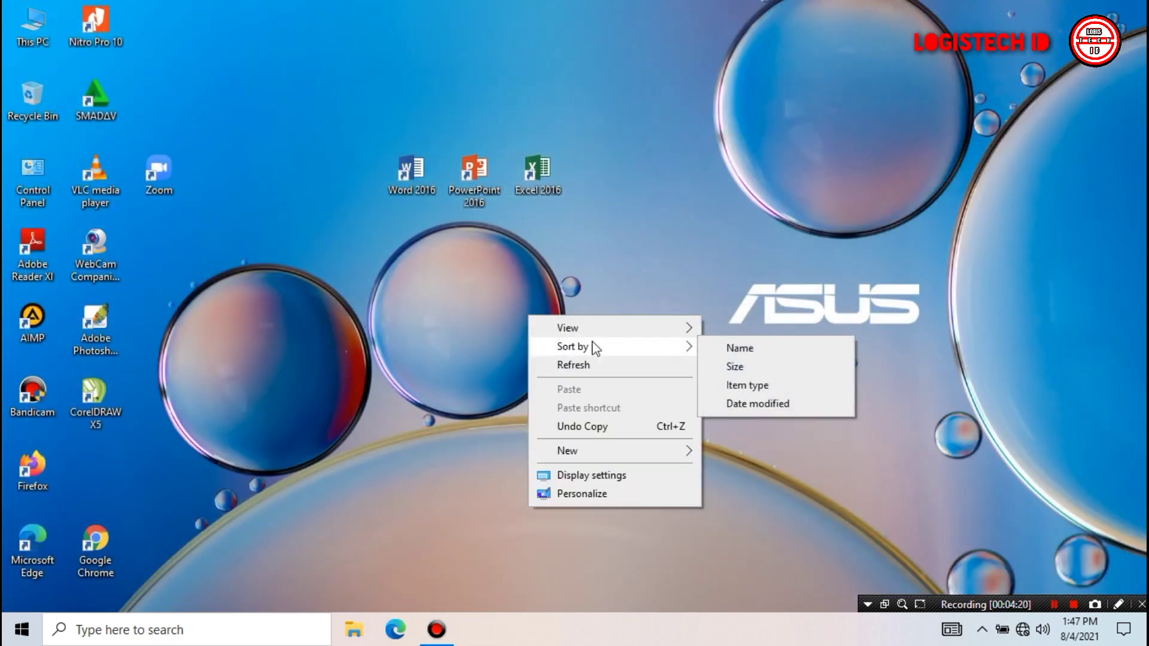
pyautogui.click(723, 386)
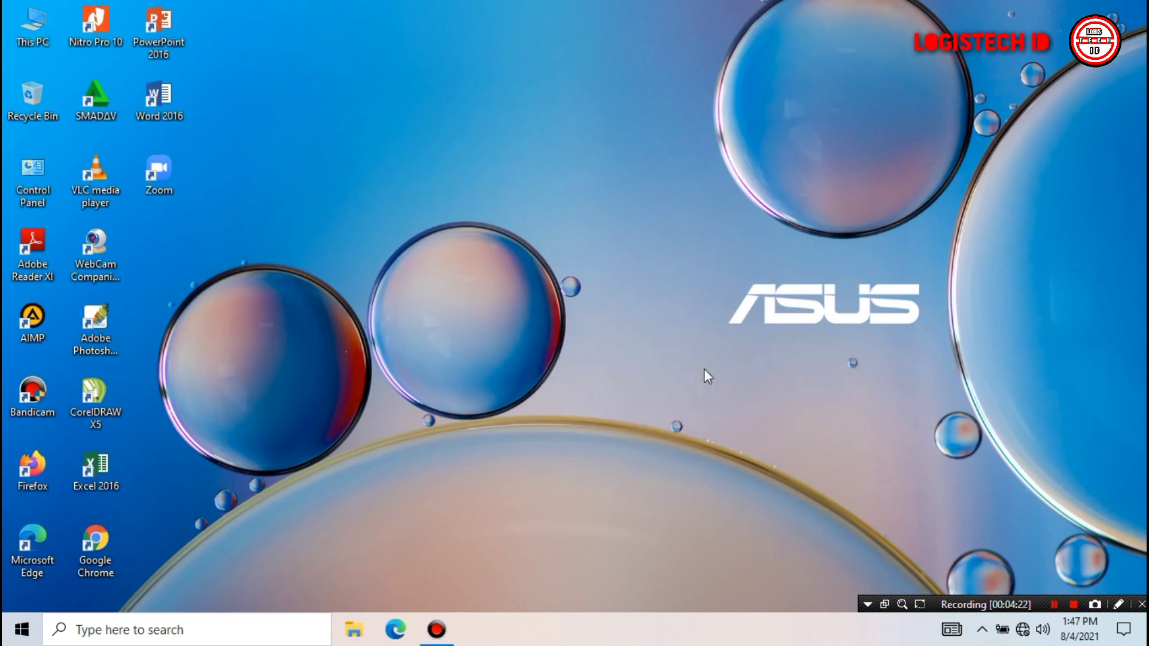
pyautogui.rightClick(514, 259)
pyautogui.click(552, 308)
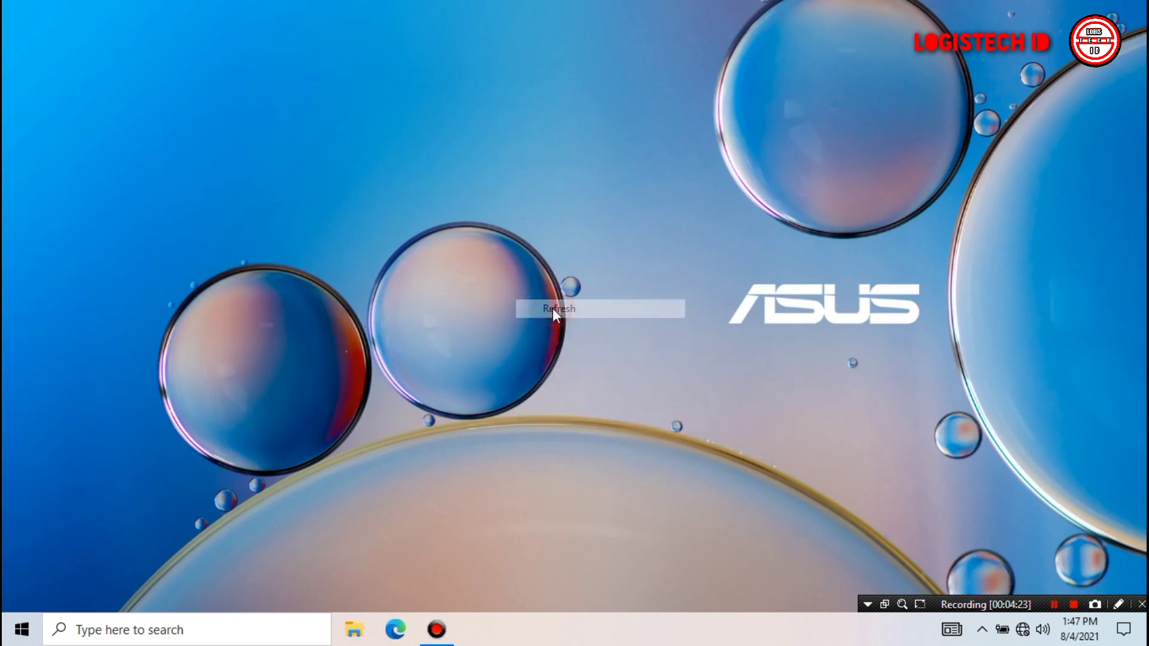